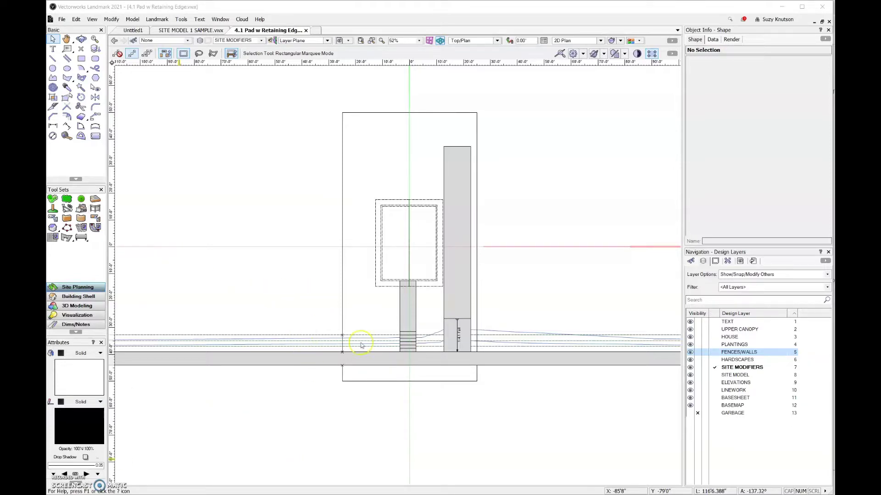
Show the Snapping palette and make FENCES/WALLS the active design layer.
{"action": "key", "text": "ctrl+8"}
{"action": "left_click", "coordinate": [715, 352]}
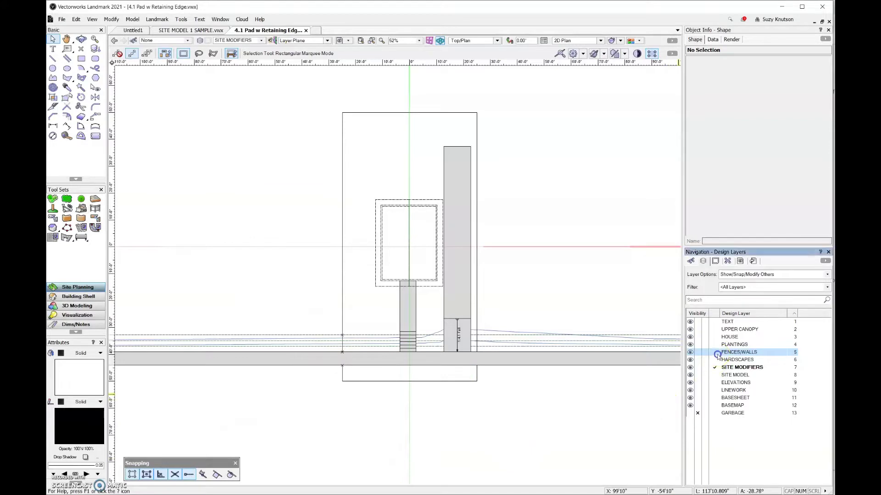
Set the Wall tool's default wall height to 2' in Wall Tool Preferences.
{"action": "left_click", "coordinate": [67, 218]}
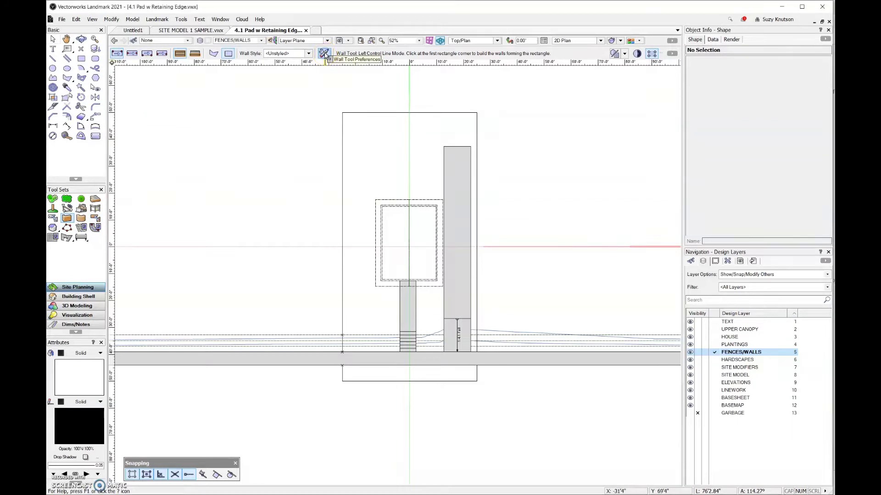
{"action": "left_click", "coordinate": [325, 53]}
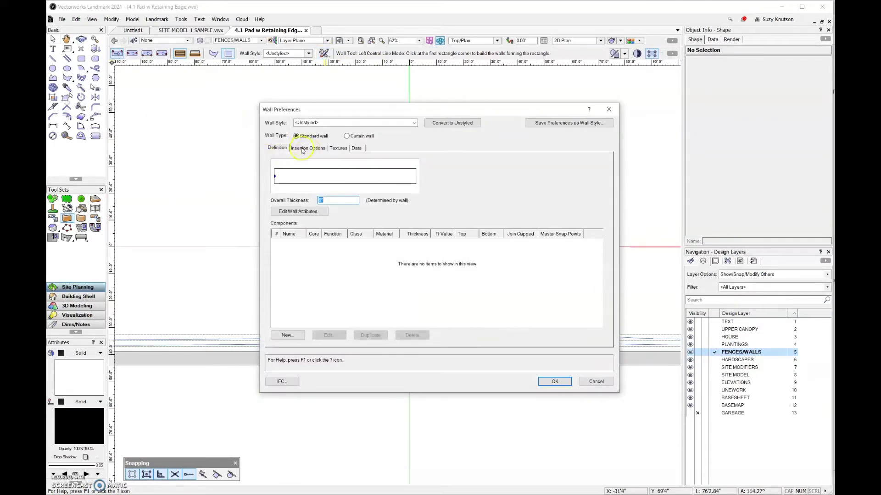
{"action": "left_click", "coordinate": [304, 149]}
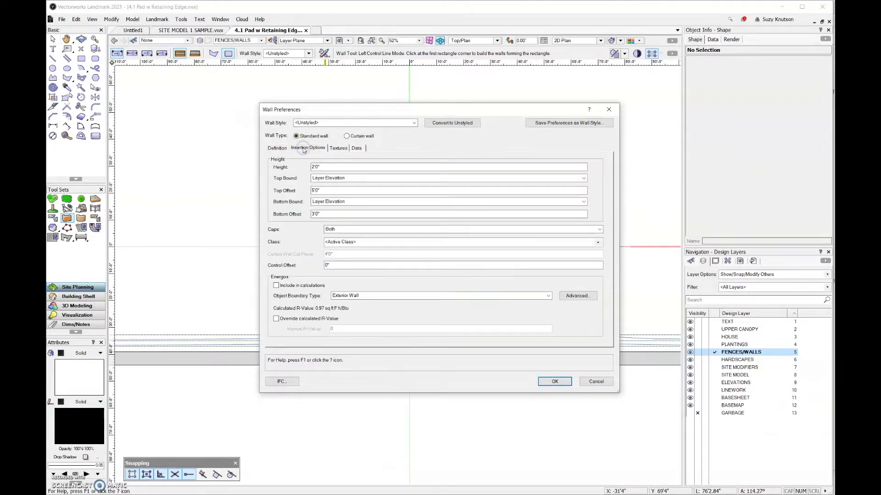
{"action": "left_click", "coordinate": [326, 212]}
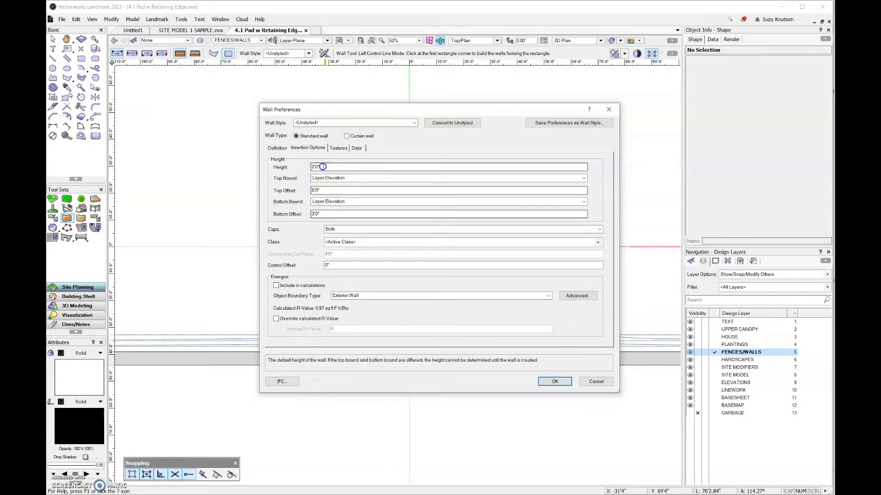
{"action": "left_click_drag", "start_coordinate": [322, 167], "coordinate": [298, 168]}
{"action": "type", "text": "2"}
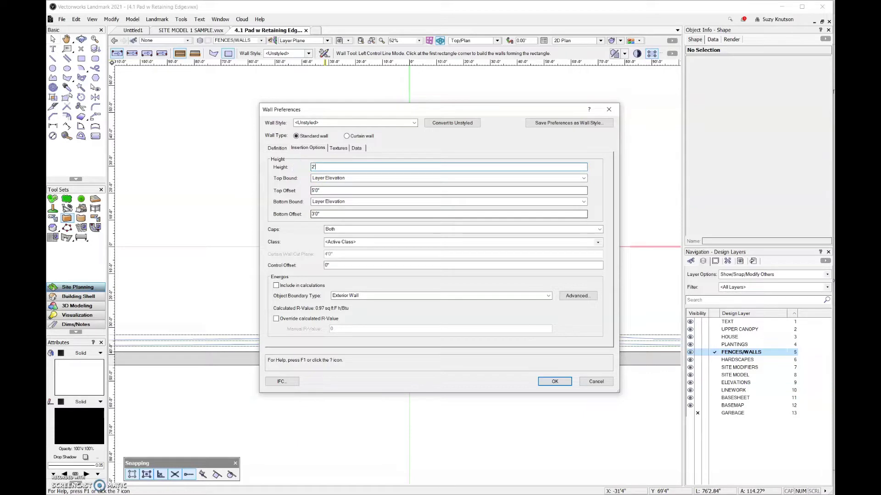
{"action": "type", "text": "'"}
{"action": "left_click", "coordinate": [557, 382]}
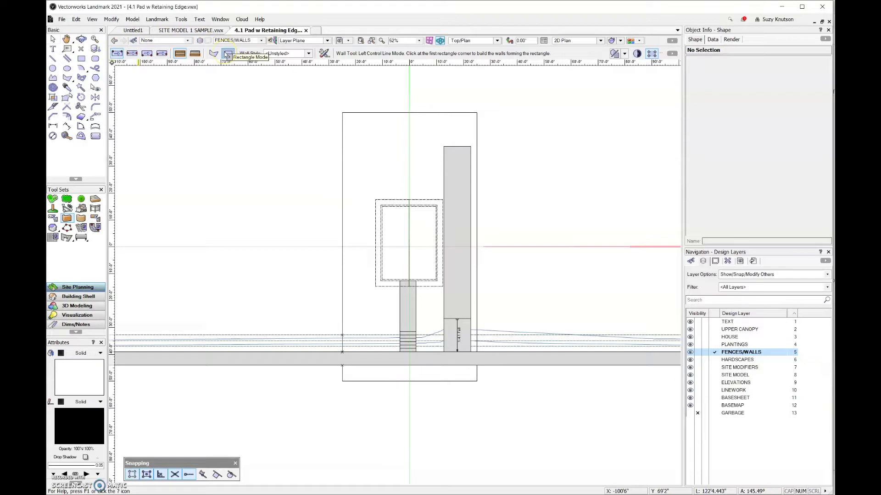
Draw the first rectangular planter, entering its size in the ΔX/ΔY fields.
{"action": "scroll", "coordinate": [428, 308], "scroll_direction": "up", "scroll_amount": 5}
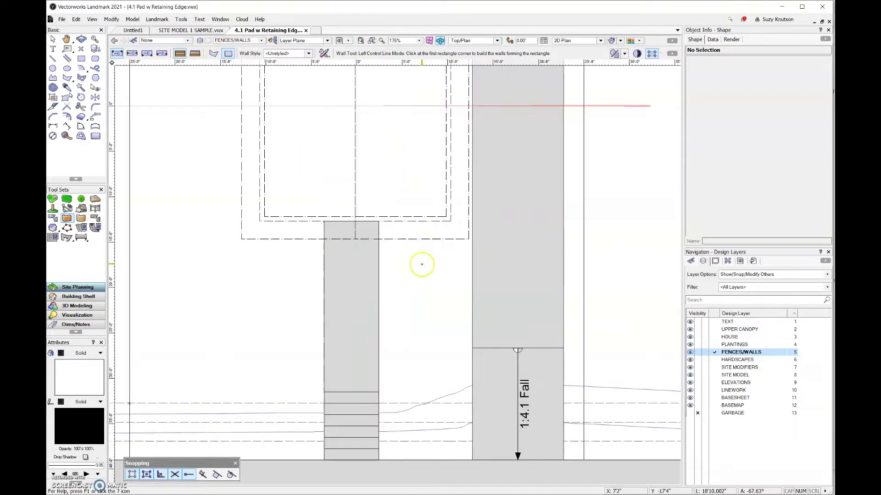
{"action": "left_click", "coordinate": [451, 222]}
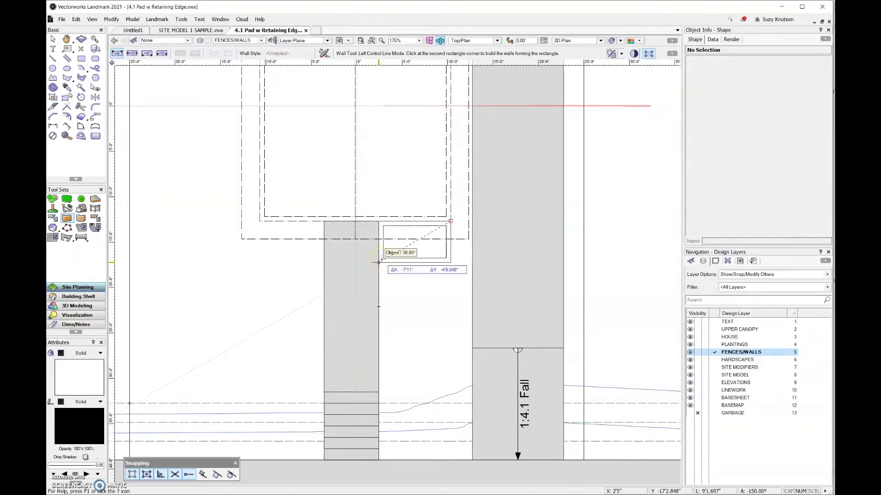
{"action": "key", "text": "Tab"}
{"action": "key", "text": "Tab"}
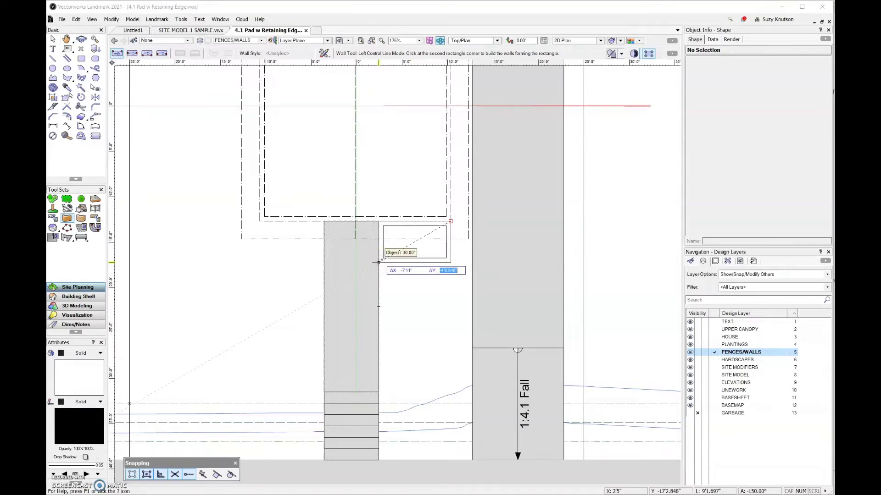
{"action": "key", "text": "BackSpace"}
{"action": "key", "text": "Return"}
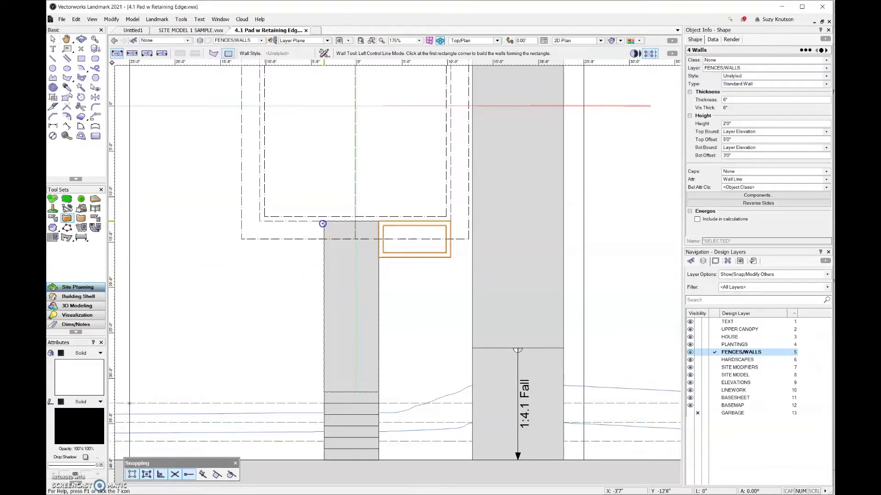
Draw the second planter from the wall corner and orbit into a 3D perspective.
{"action": "left_click", "coordinate": [324, 221]}
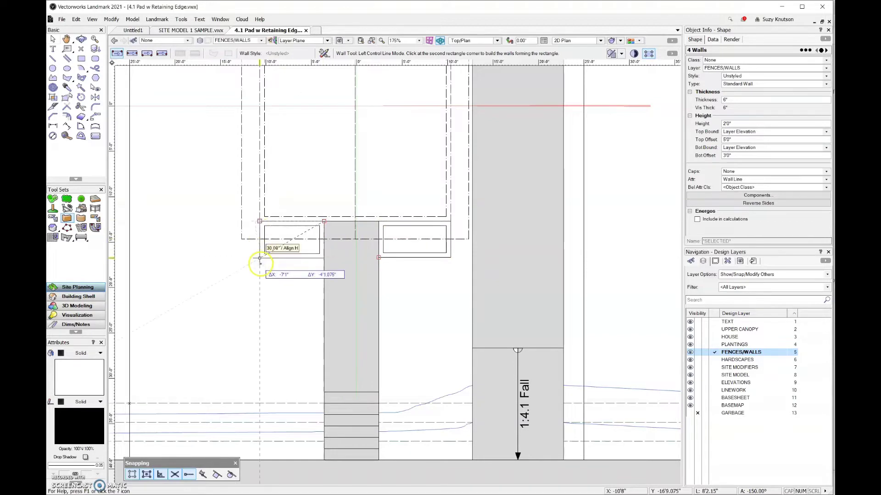
{"action": "left_click", "coordinate": [260, 258]}
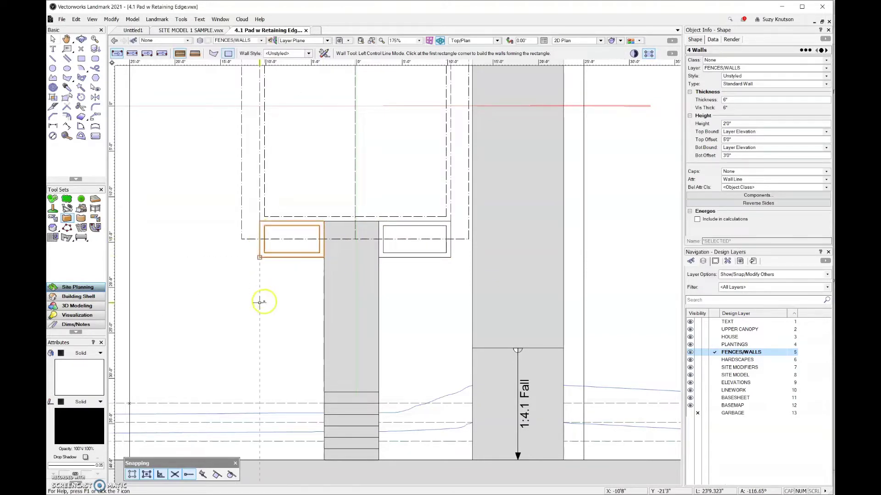
{"action": "left_click", "coordinate": [83, 41]}
{"action": "left_click_drag", "start_coordinate": [397, 293], "coordinate": [379, 299]}
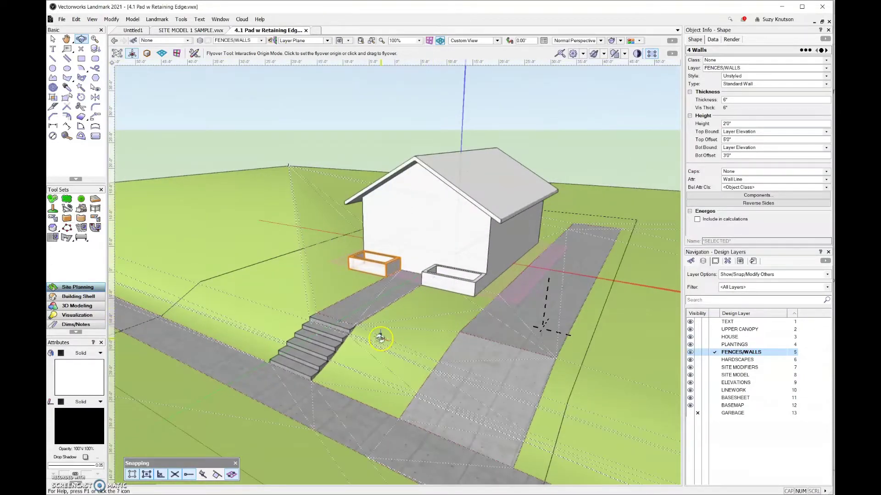
Place one Leucothoe fontanesiana 'Rainbow' shrub in the front yard in Top/Plan.
{"action": "key", "text": "x"}
{"action": "key", "text": "x"}
{"action": "key", "text": "F5"}
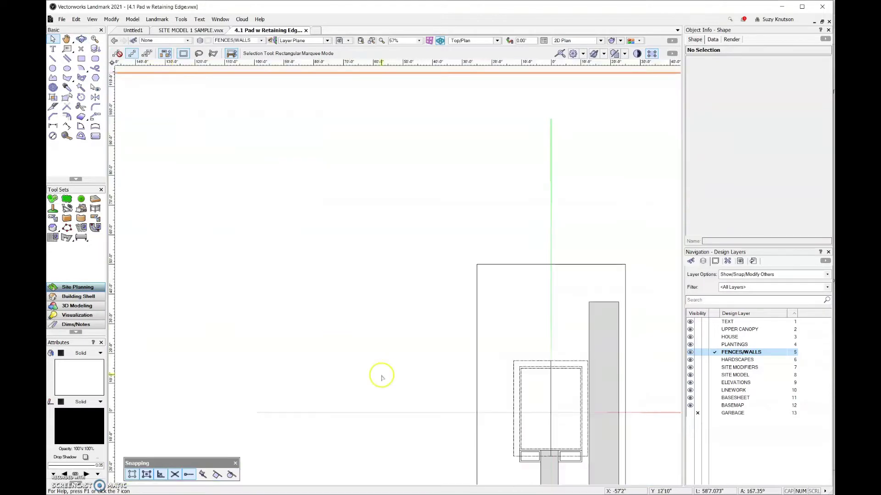
{"action": "left_click", "coordinate": [53, 198]}
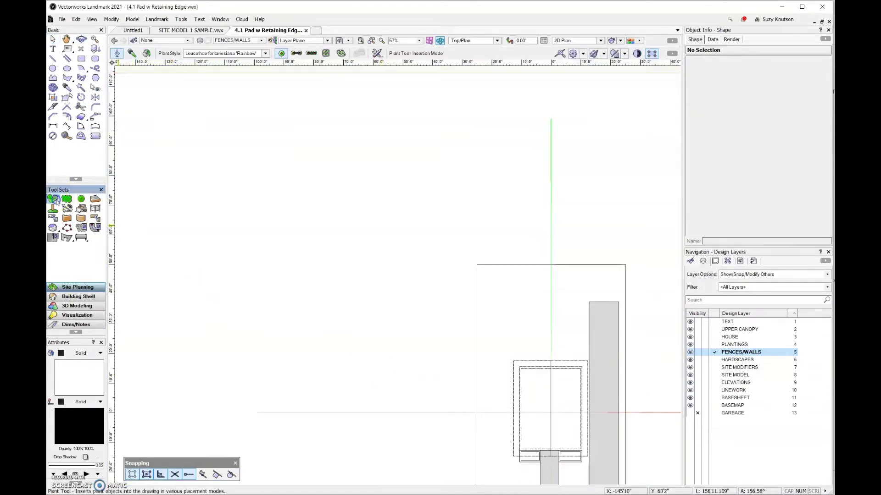
{"action": "left_click", "coordinate": [265, 53]}
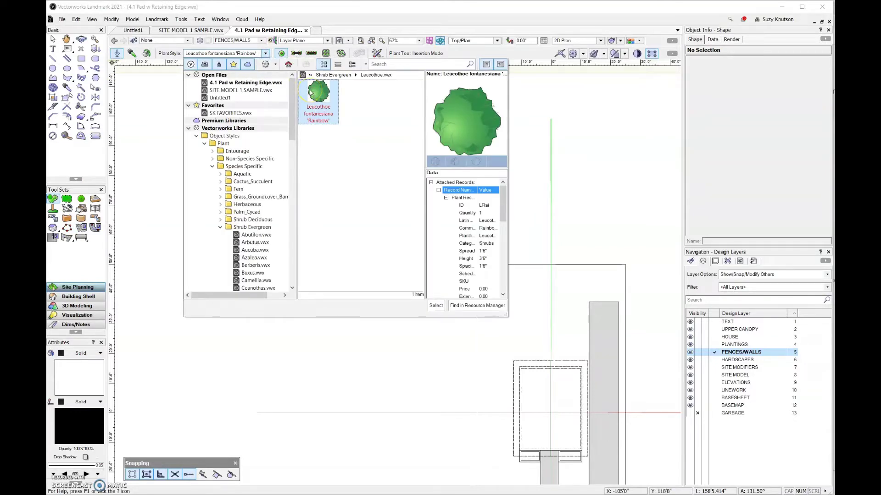
{"action": "double_click", "coordinate": [310, 93]}
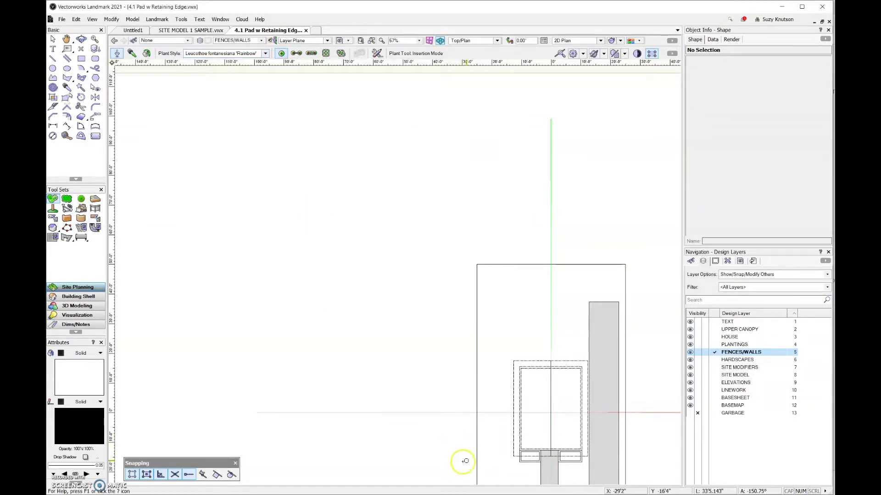
{"action": "left_click", "coordinate": [496, 461]}
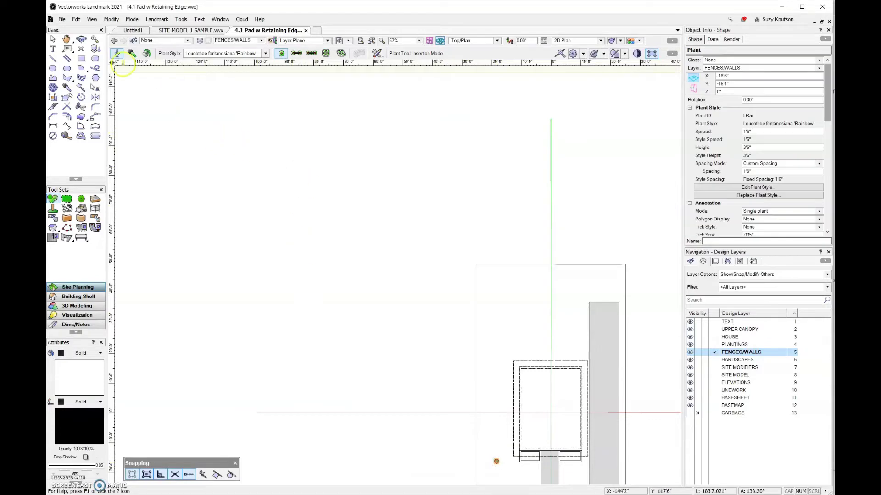
Fly into an eye-level 3D view of the new shrub and house.
{"action": "key", "text": "shift+c"}
{"action": "left_click_drag", "start_coordinate": [151, 141], "coordinate": [456, 203]}
{"action": "middle_click_drag", "start_coordinate": [536, 454], "coordinate": [518, 375]}
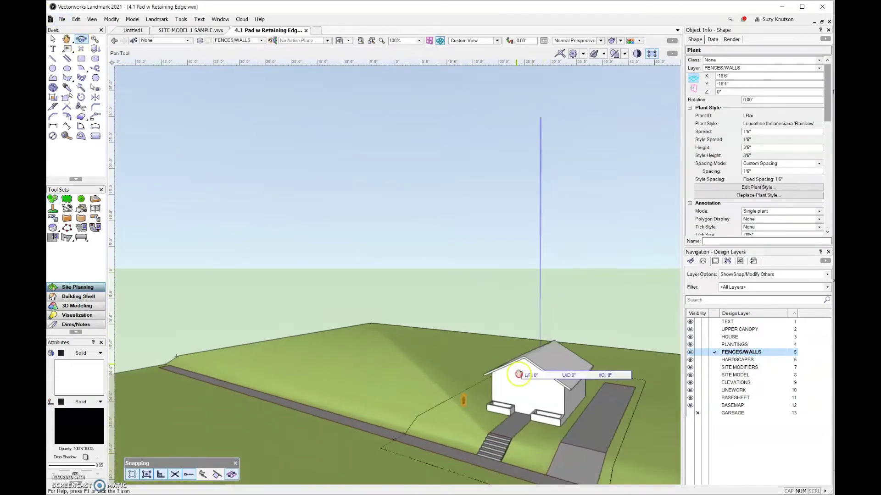
{"action": "left_click_drag", "start_coordinate": [518, 374], "coordinate": [477, 344]}
{"action": "scroll", "coordinate": [468, 358], "scroll_direction": "up", "scroll_amount": 10}
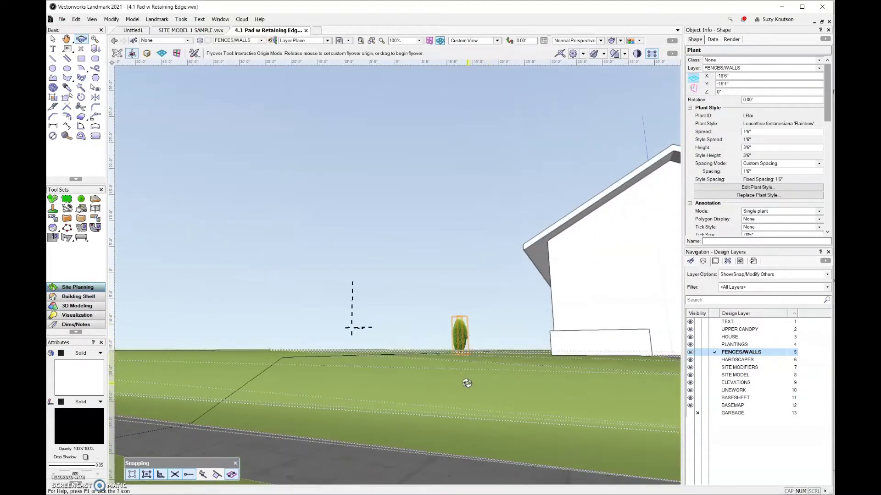
{"action": "left_click_drag", "start_coordinate": [467, 383], "coordinate": [416, 353]}
Plant a spaced row of four Leucothoe shrubs across the left planter and view it in 3D.
{"action": "key", "text": "F5"}
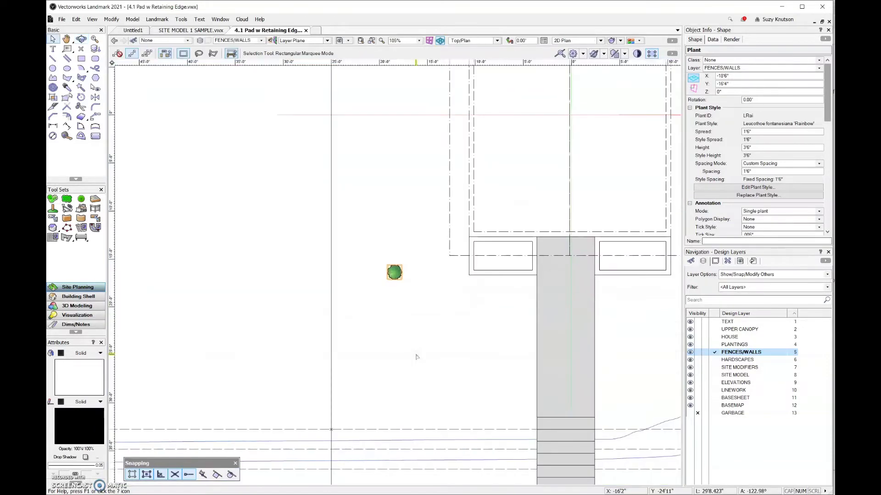
{"action": "left_click", "coordinate": [53, 199]}
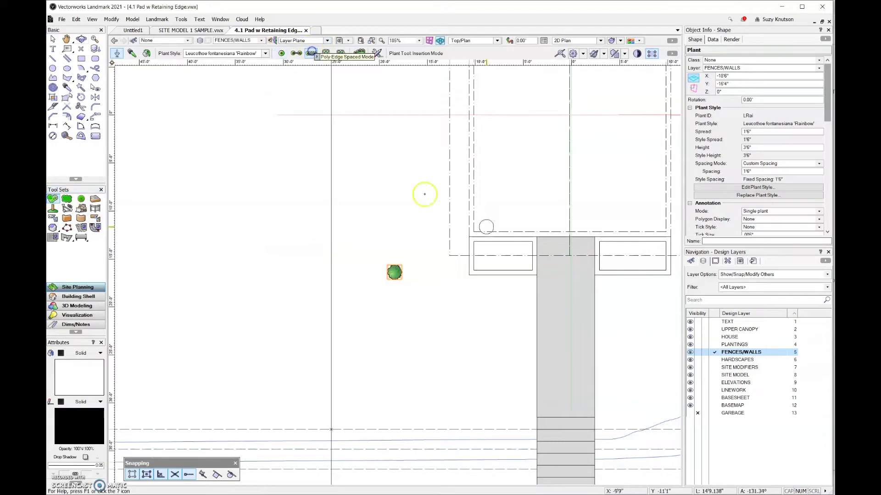
{"action": "scroll", "coordinate": [537, 281], "scroll_direction": "up", "scroll_amount": 3}
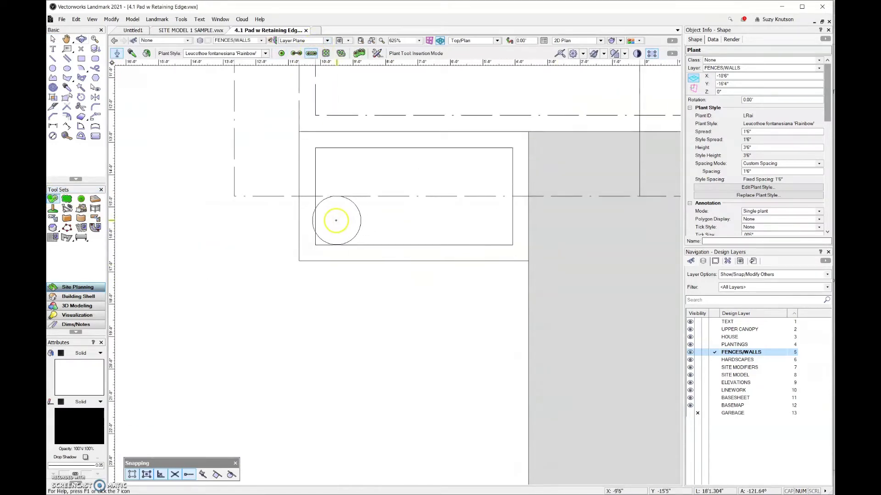
{"action": "left_click", "coordinate": [336, 220]}
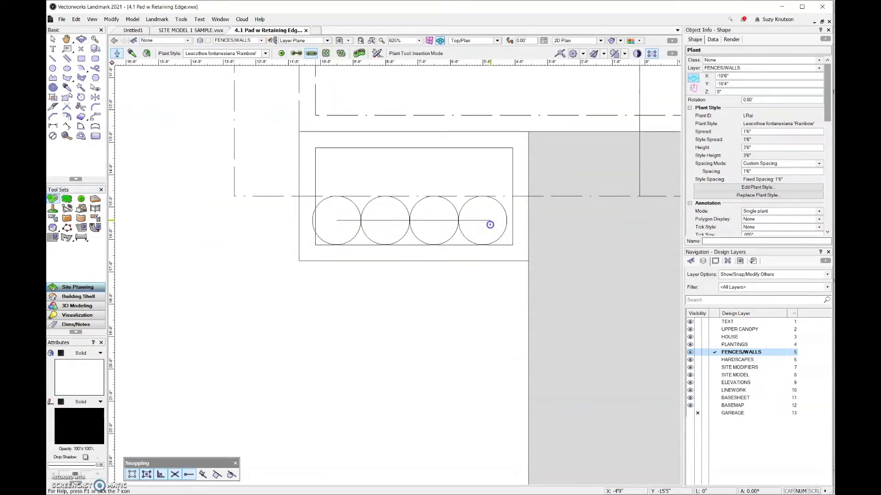
{"action": "double_click", "coordinate": [490, 225]}
{"action": "key", "text": "x"}
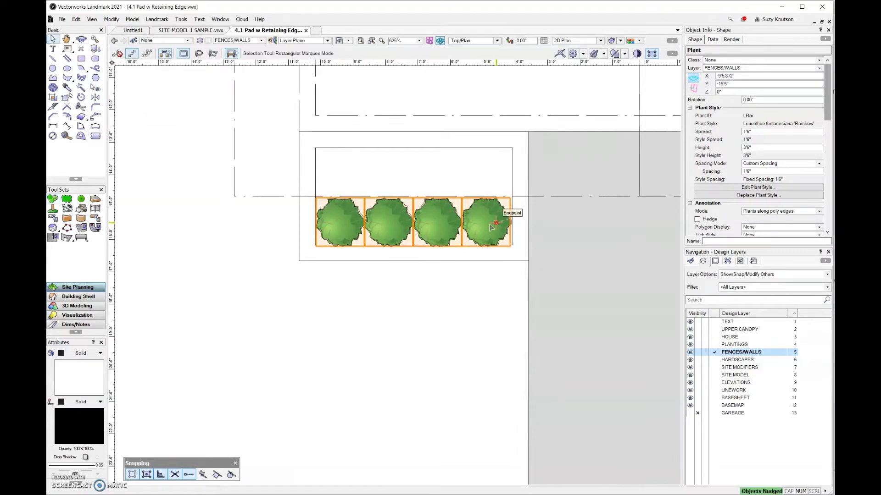
{"action": "key", "text": "x"}
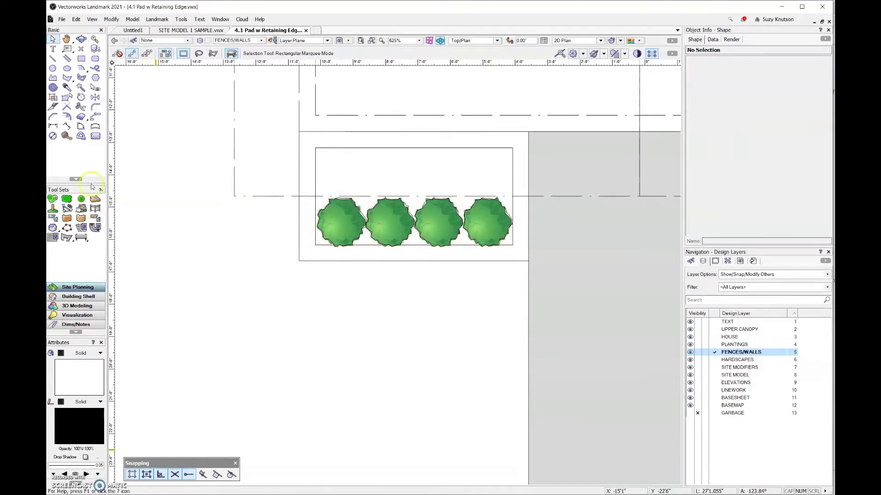
{"action": "left_click", "coordinate": [81, 39]}
{"action": "left_click_drag", "start_coordinate": [597, 436], "coordinate": [511, 297]}
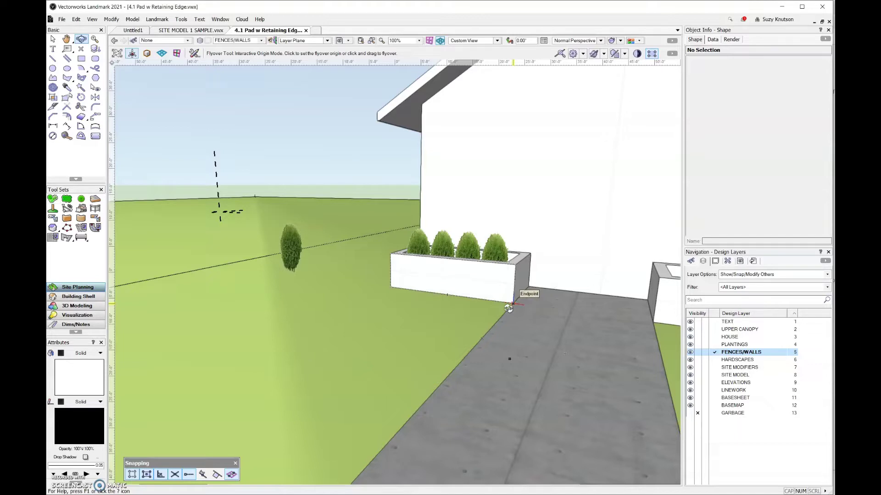
Return to Top/Plan, zoom in on the entry planters, and pick the Site Modifiers tool.
{"action": "left_click", "coordinate": [508, 308]}
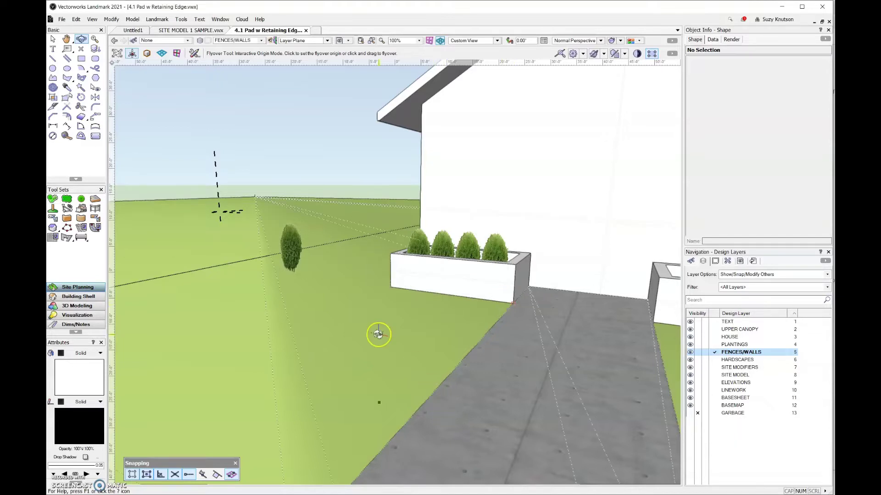
{"action": "left_click_drag", "start_coordinate": [289, 352], "coordinate": [303, 348]}
{"action": "left_click", "coordinate": [52, 39]}
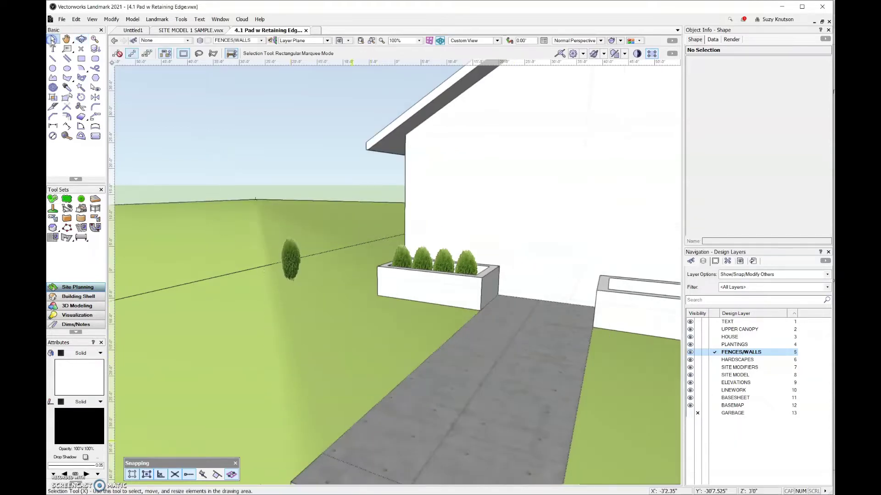
{"action": "key", "text": "ctrl+5"}
{"action": "scroll", "coordinate": [236, 132], "scroll_direction": "down", "scroll_amount": 3}
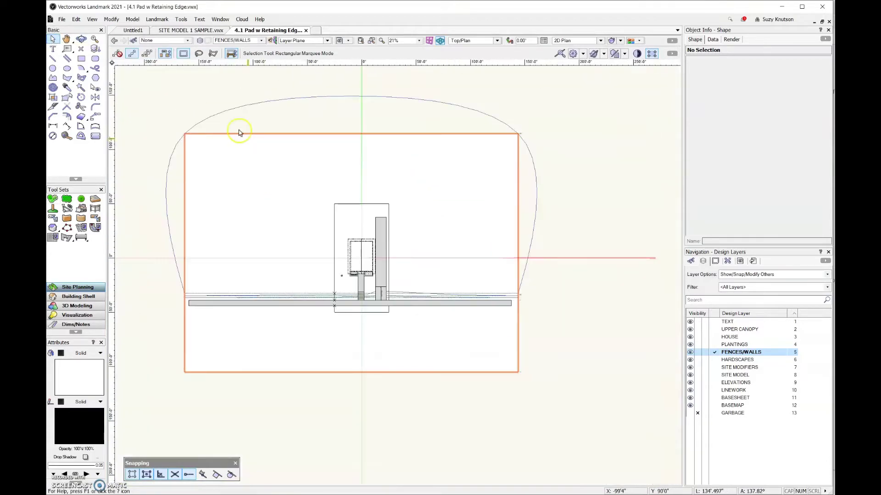
{"action": "scroll", "coordinate": [344, 295], "scroll_direction": "up", "scroll_amount": 3}
{"action": "scroll", "coordinate": [396, 236], "scroll_direction": "up", "scroll_amount": 3}
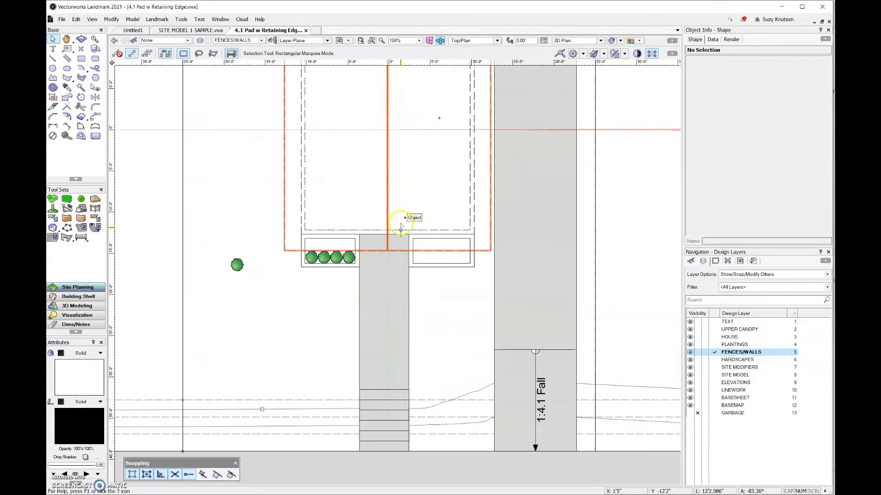
{"action": "left_click", "coordinate": [82, 209]}
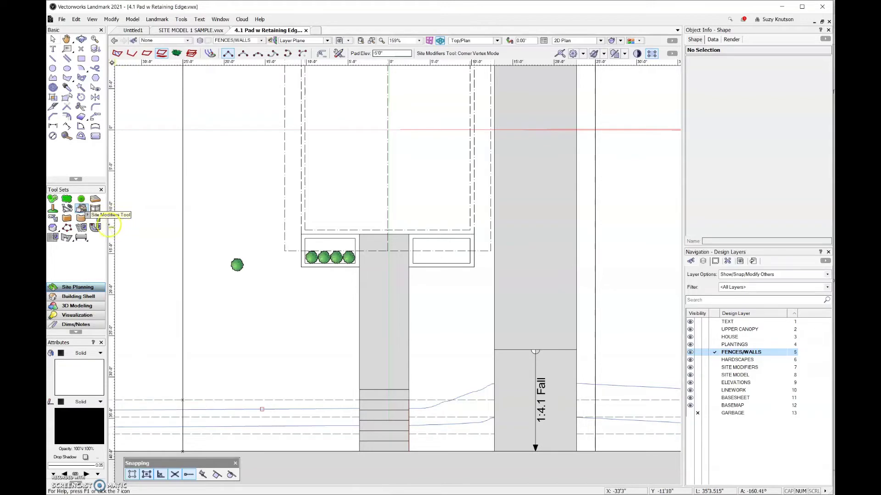
Configure the Site Modifiers tool for a pad with retaining edge at 3' elevation.
{"action": "left_click", "coordinate": [82, 209]}
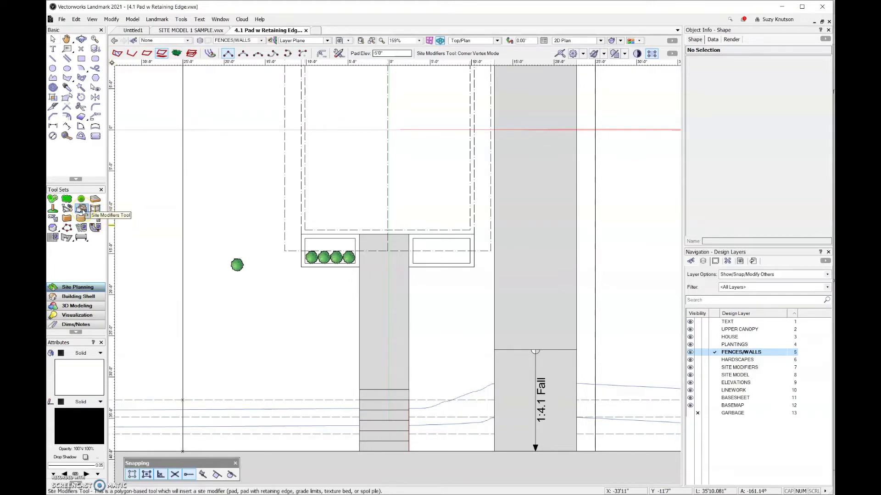
{"action": "left_click", "coordinate": [161, 53]}
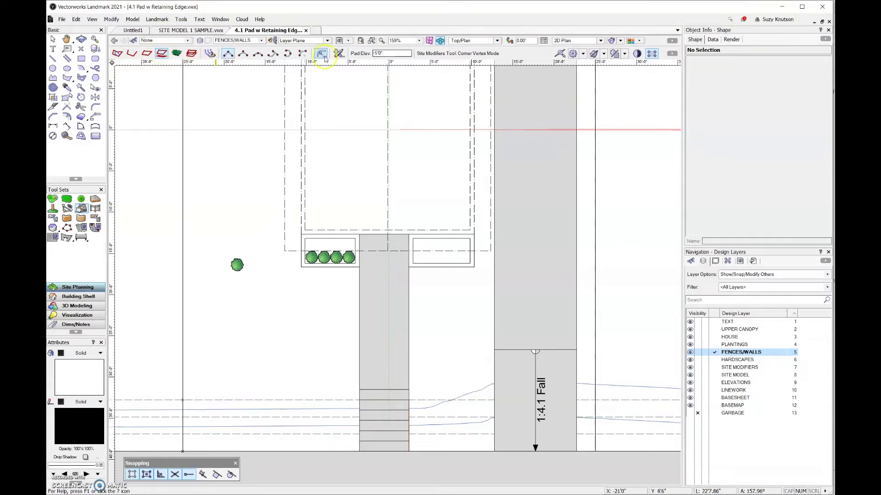
{"action": "left_click", "coordinate": [339, 54]}
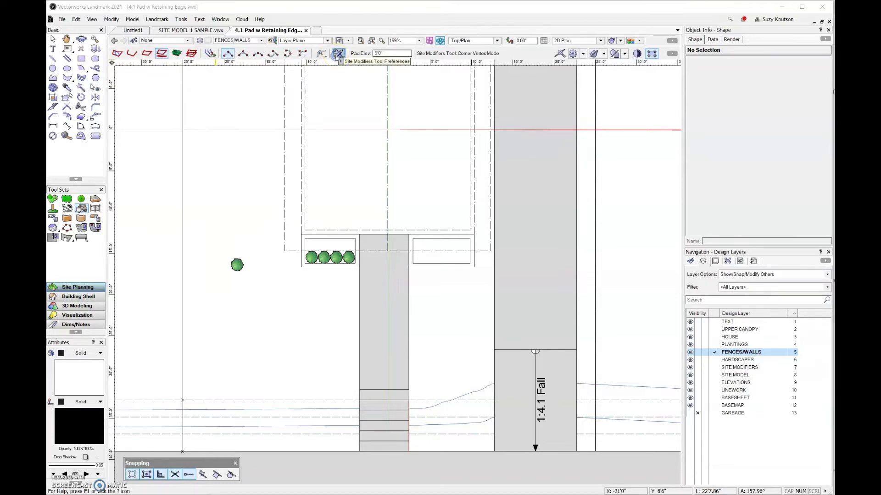
{"action": "left_click", "coordinate": [478, 224]}
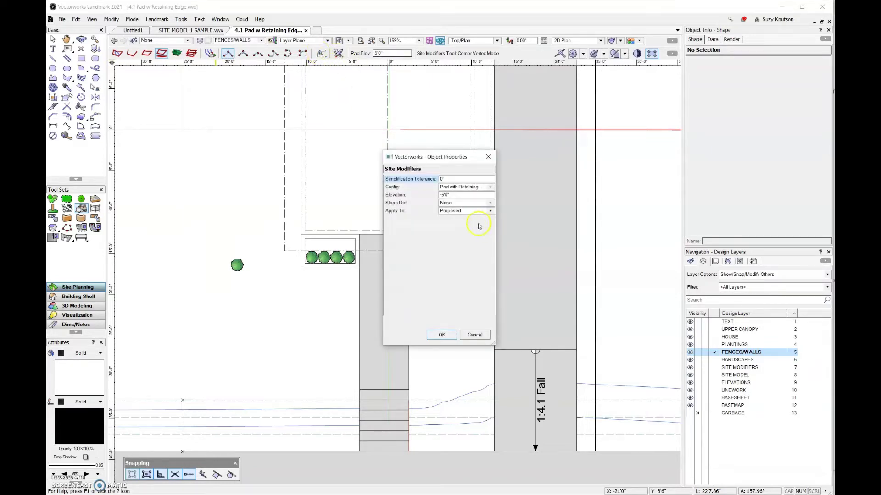
{"action": "double_click", "coordinate": [454, 198]}
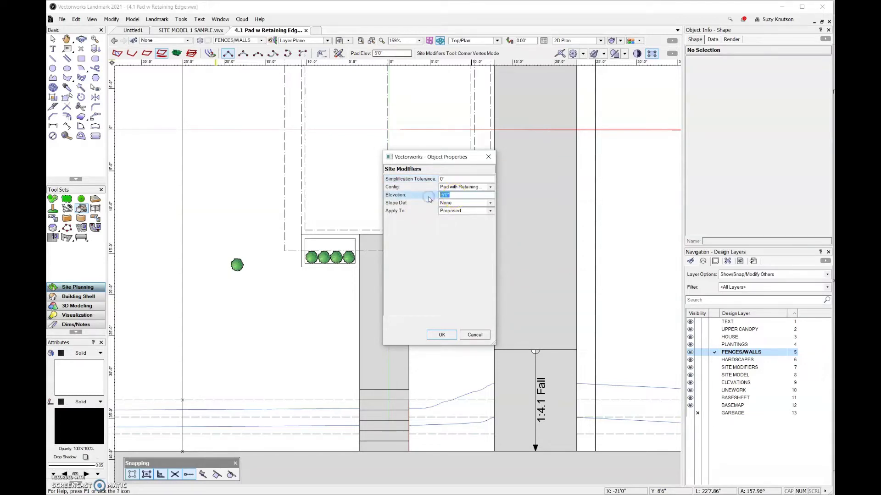
{"action": "type", "text": "3"}
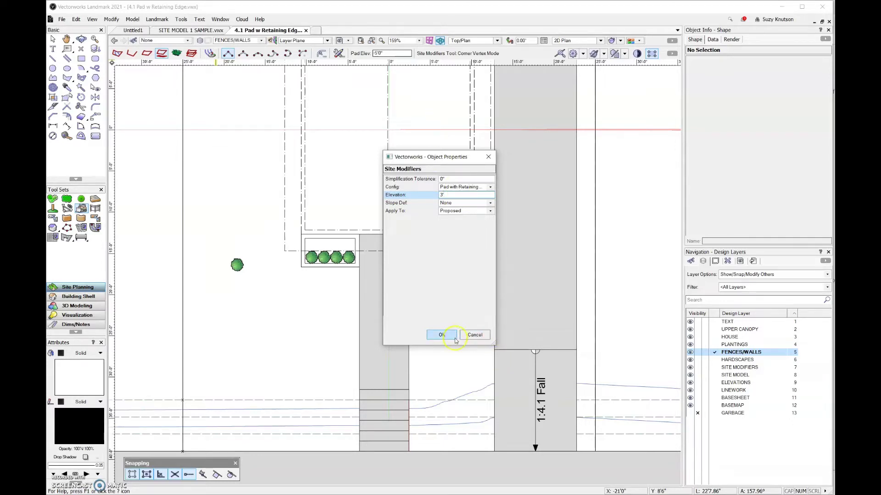
{"action": "left_click", "coordinate": [443, 334]}
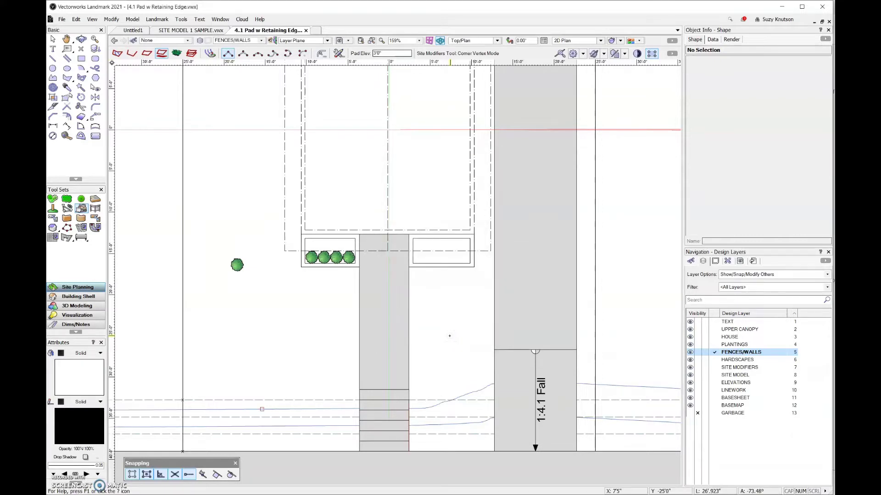
Trace the right planter's four inner corners to create a 3' pad site modifier.
{"action": "scroll", "coordinate": [395, 289], "scroll_direction": "up", "scroll_amount": 2}
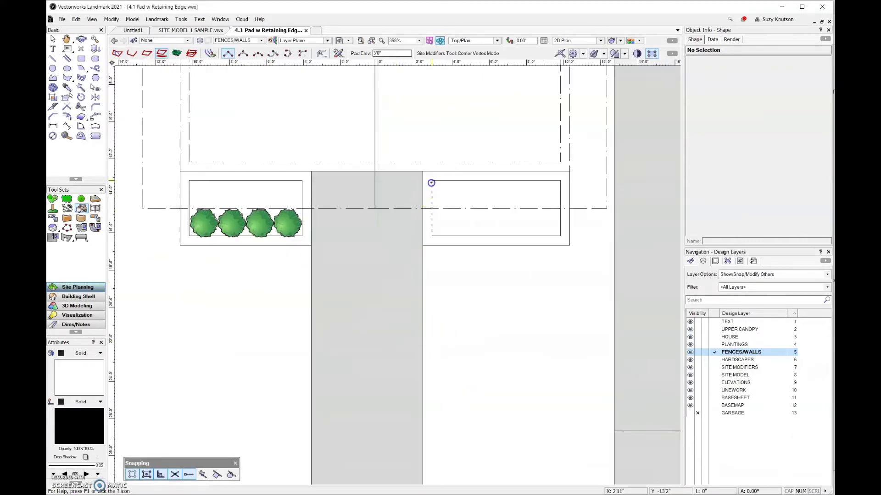
{"action": "left_click", "coordinate": [431, 183]}
{"action": "left_click", "coordinate": [560, 181]}
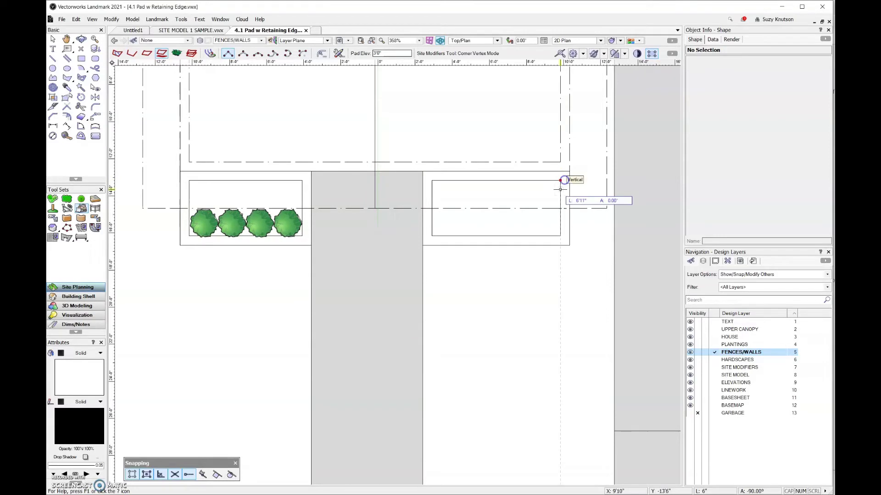
{"action": "left_click", "coordinate": [560, 235]}
{"action": "left_click", "coordinate": [431, 235]}
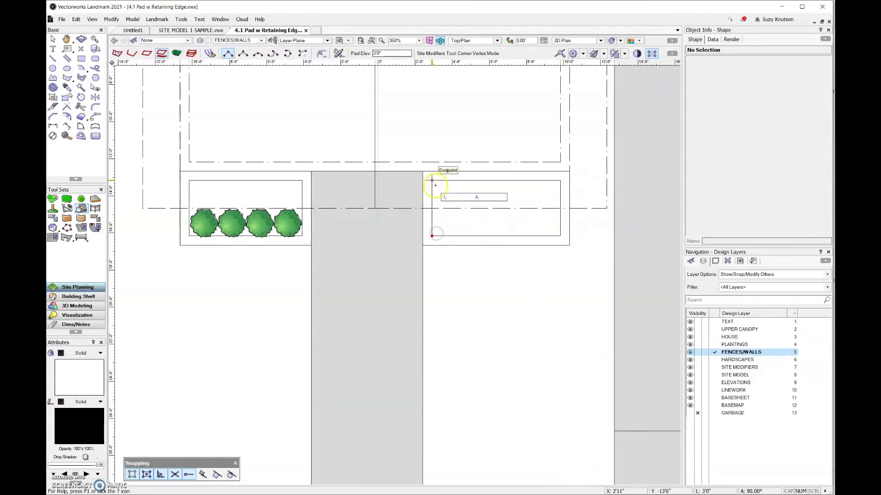
{"action": "left_click", "coordinate": [433, 182]}
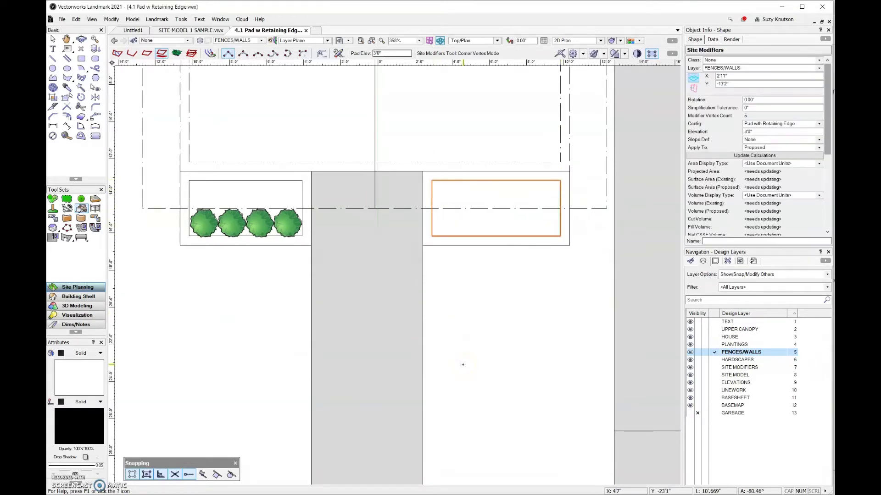
{"action": "left_click", "coordinate": [819, 69]}
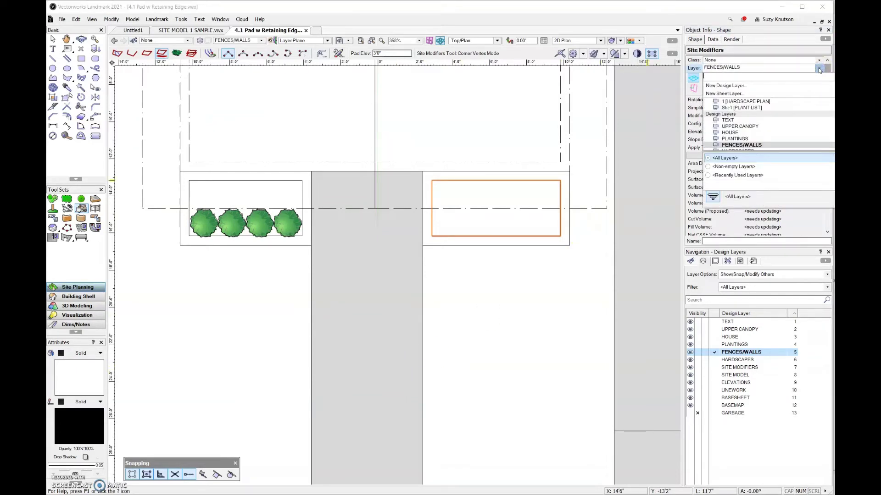
{"action": "scroll", "coordinate": [757, 123], "scroll_direction": "down", "scroll_amount": 3}
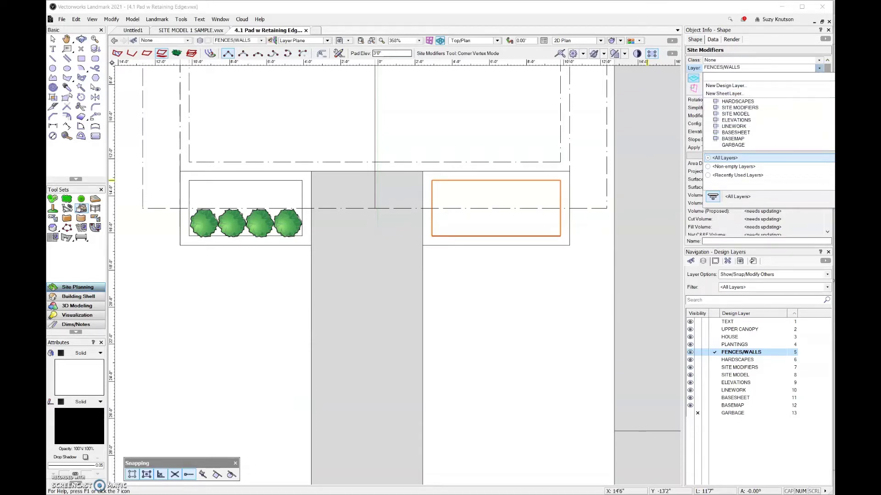
Move the pad to SITE MODIFIERS, make that layer active, and tilt into 3D.
{"action": "left_click", "coordinate": [773, 107]}
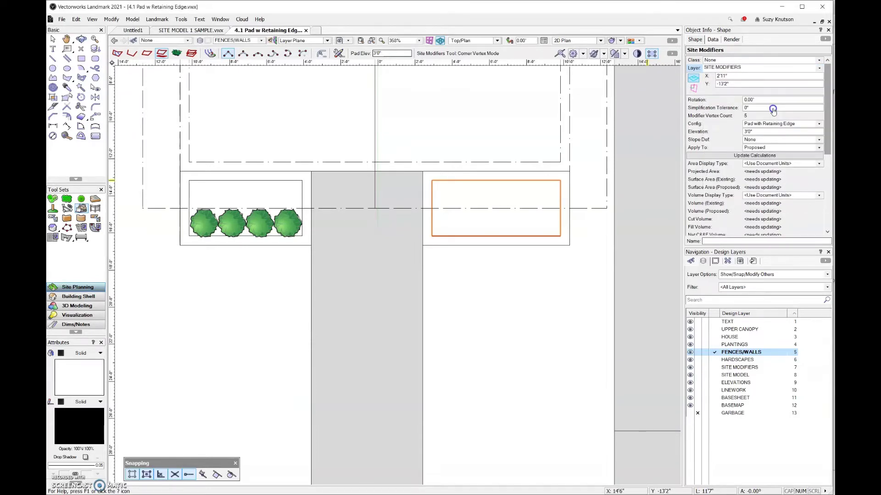
{"action": "left_click", "coordinate": [714, 367]}
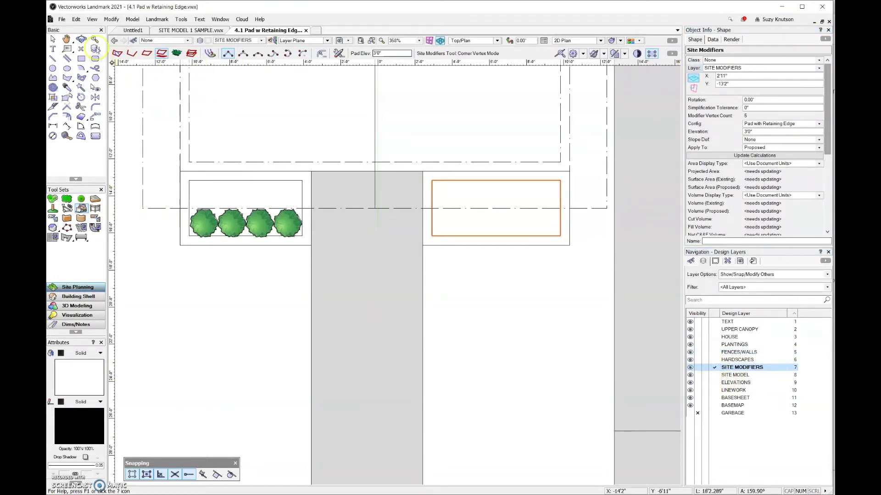
{"action": "left_click", "coordinate": [82, 39]}
{"action": "left_click_drag", "start_coordinate": [454, 353], "coordinate": [354, 207]}
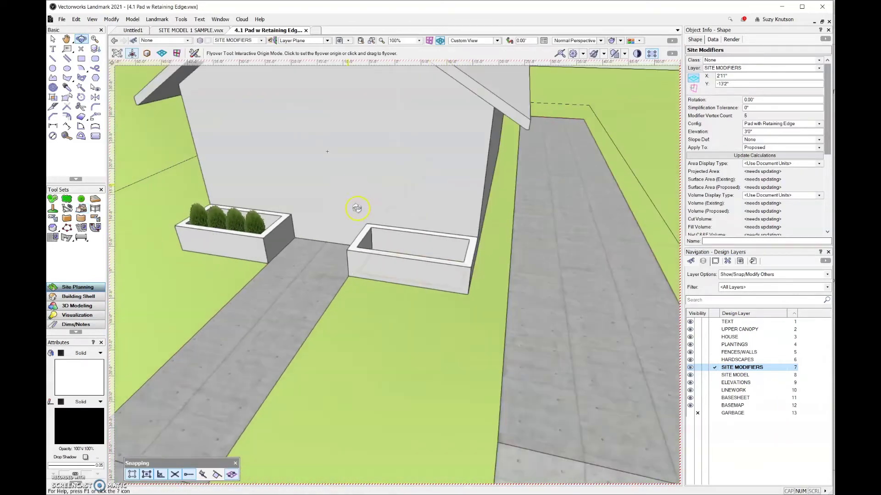
Raise the right planter's pad elevation to 4'11" in Object Info.
{"action": "left_click", "coordinate": [450, 343]}
{"action": "left_click", "coordinate": [457, 280]}
{"action": "left_click", "coordinate": [737, 134]}
{"action": "left_click", "coordinate": [755, 132]}
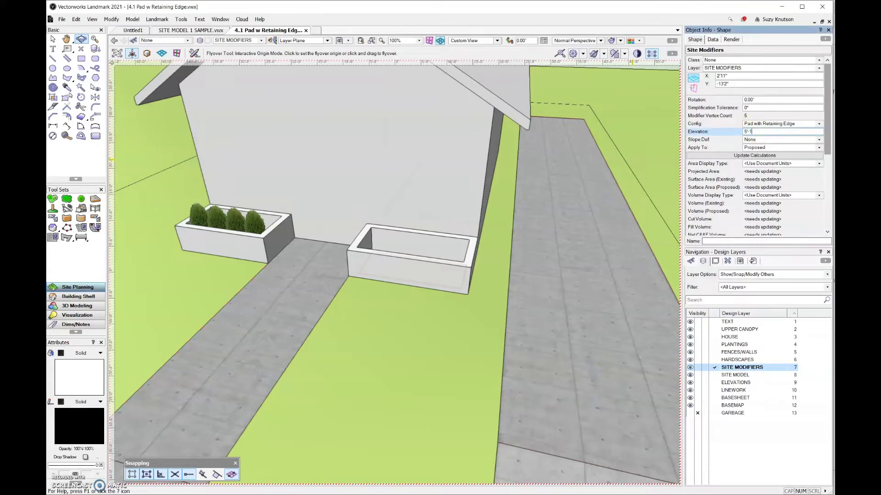
{"action": "left_click", "coordinate": [730, 132]}
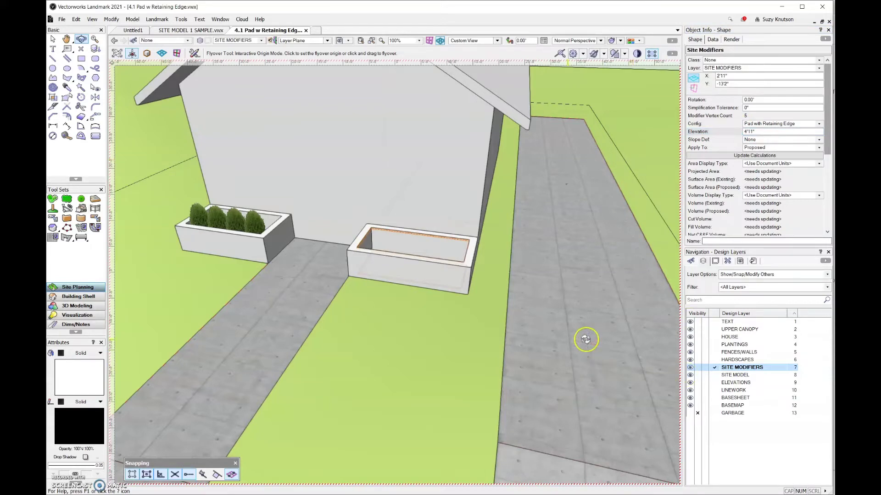
Update the site model and return to the top plan view.
{"action": "left_click", "coordinate": [52, 39]}
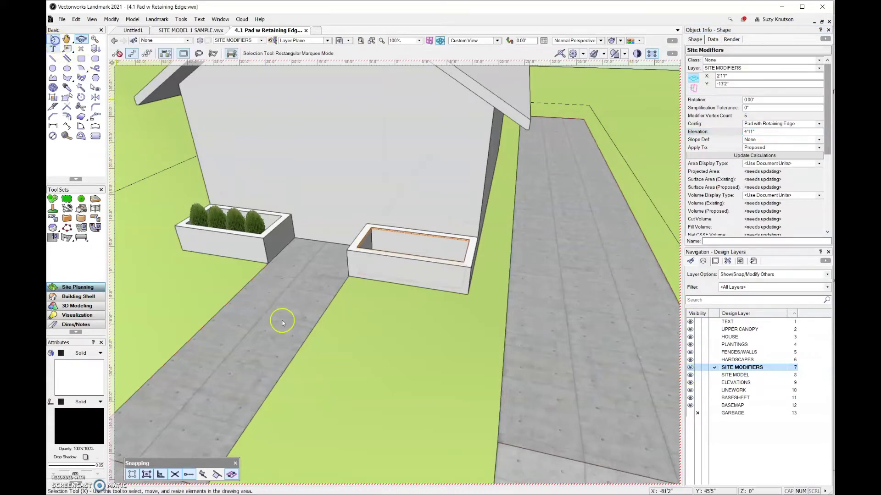
{"action": "left_click", "coordinate": [441, 387]}
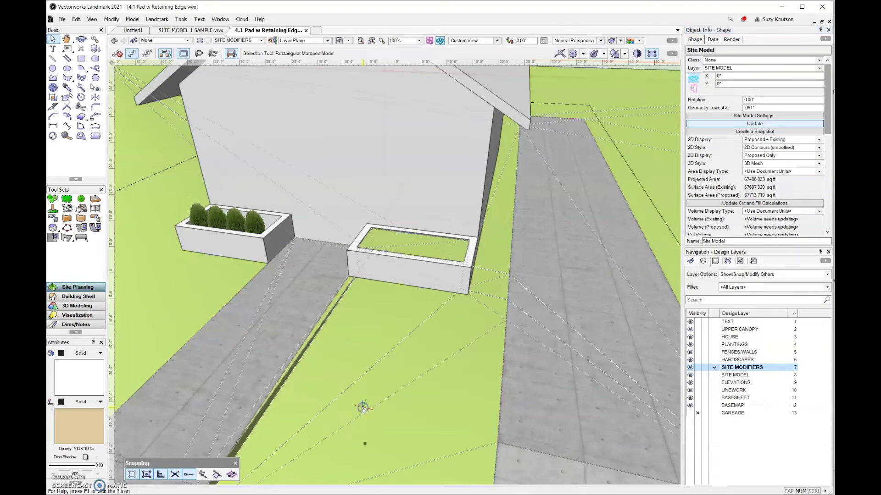
{"action": "key", "text": "ctrl+5"}
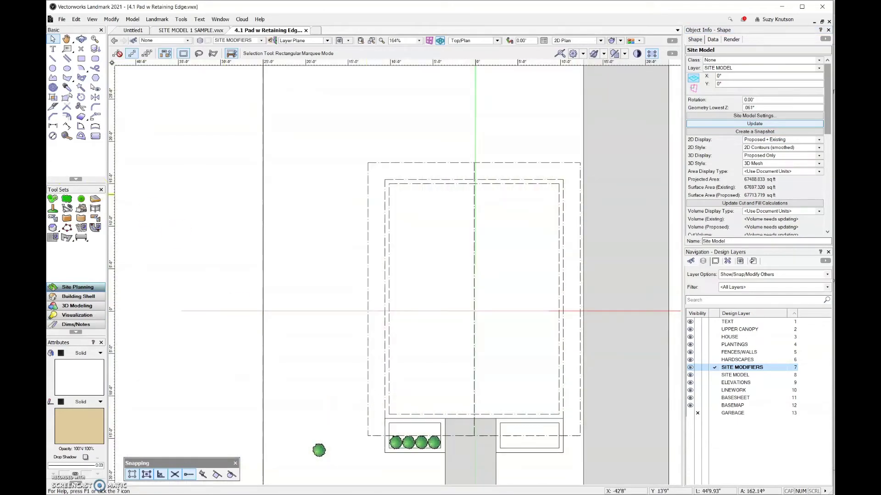
Plant a row of four Leucothoe fontanesiana 'Rainbow' shrubs across the right planter.
{"action": "left_click", "coordinate": [52, 199]}
{"action": "scroll", "coordinate": [493, 481], "scroll_direction": "up", "scroll_amount": 2}
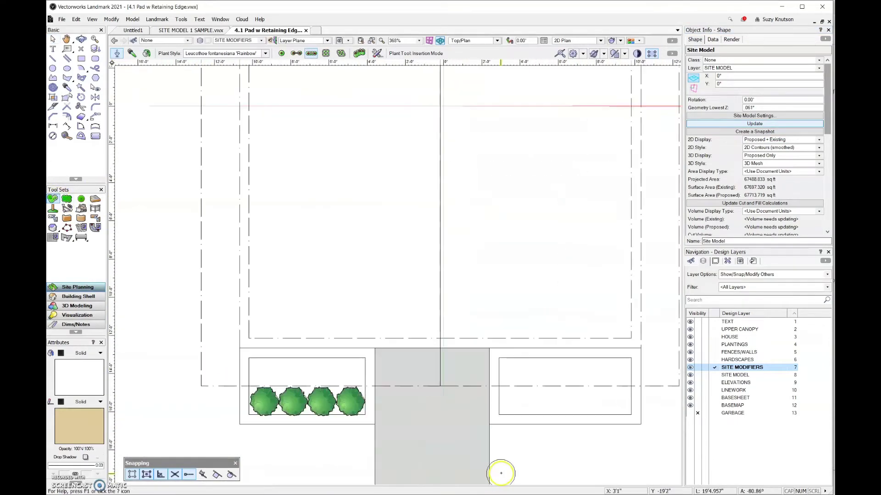
{"action": "scroll", "coordinate": [537, 448], "scroll_direction": "up", "scroll_amount": 2}
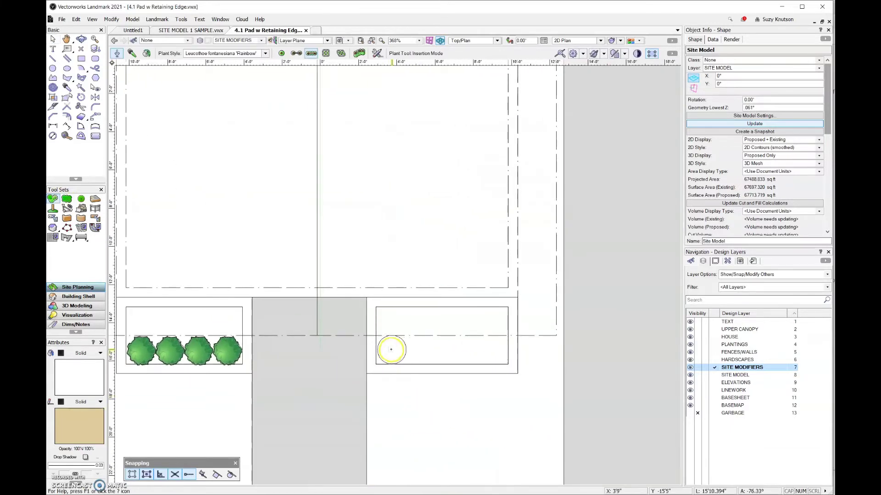
{"action": "left_click", "coordinate": [392, 348]}
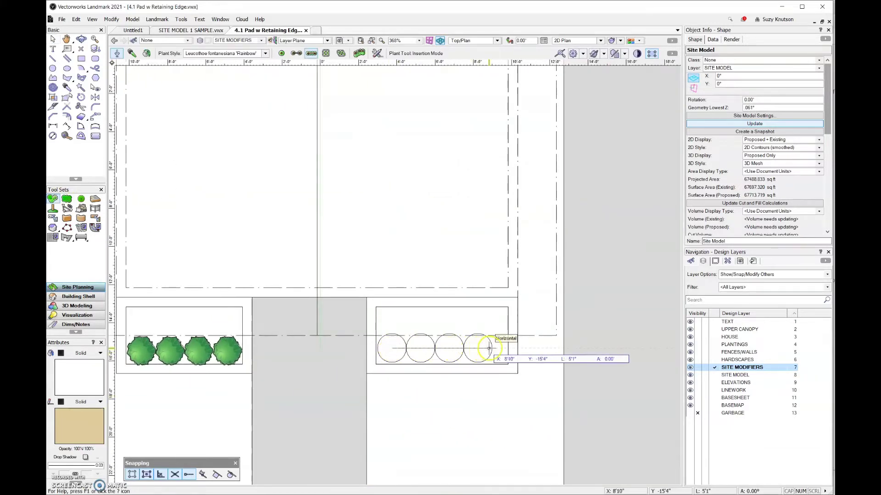
{"action": "double_click", "coordinate": [488, 348]}
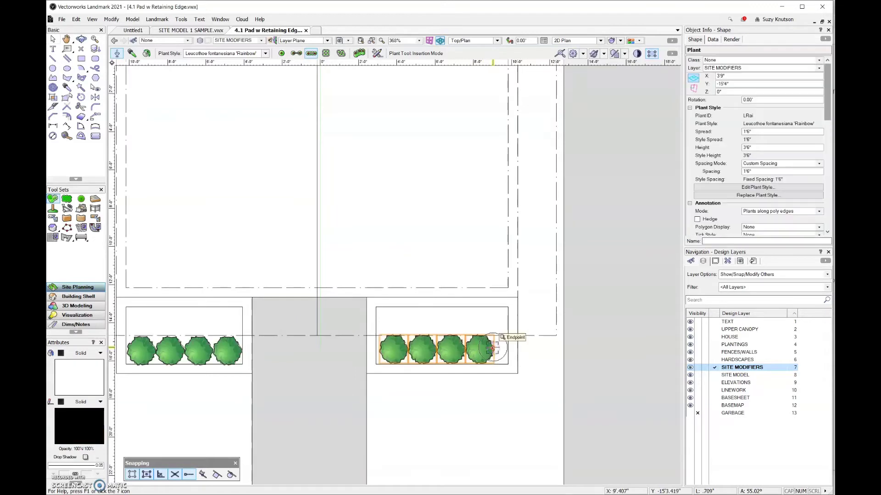
Nudge the shrub row slightly right, then tilt the plan into a 3D Flyover view.
{"action": "key", "text": "x"}
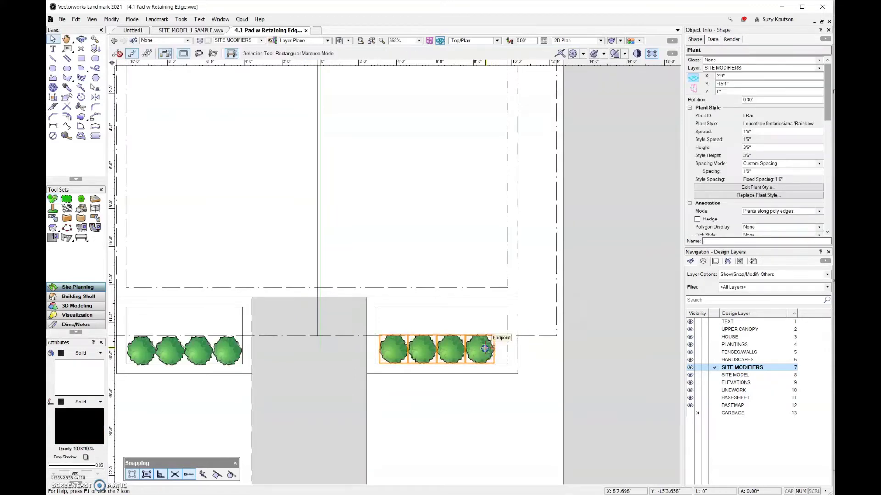
{"action": "left_click_drag", "start_coordinate": [491, 349], "coordinate": [498, 349]}
{"action": "left_click", "coordinate": [81, 39]}
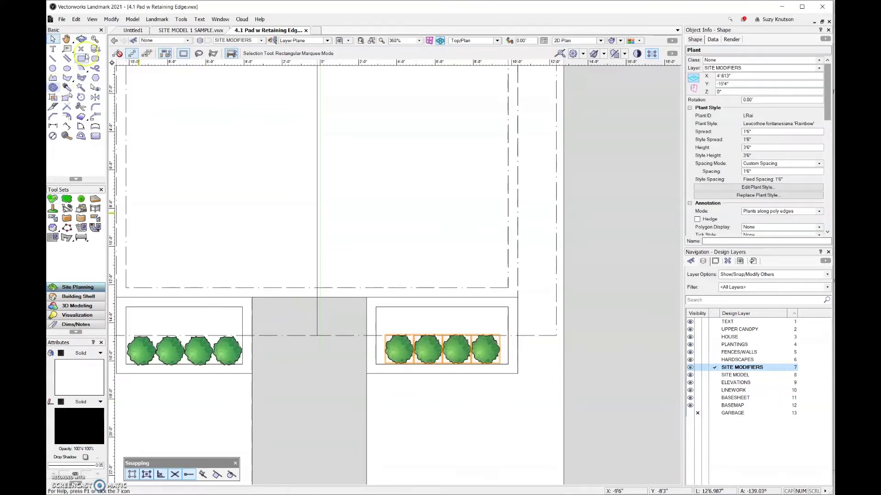
{"action": "left_click_drag", "start_coordinate": [477, 413], "coordinate": [477, 336]}
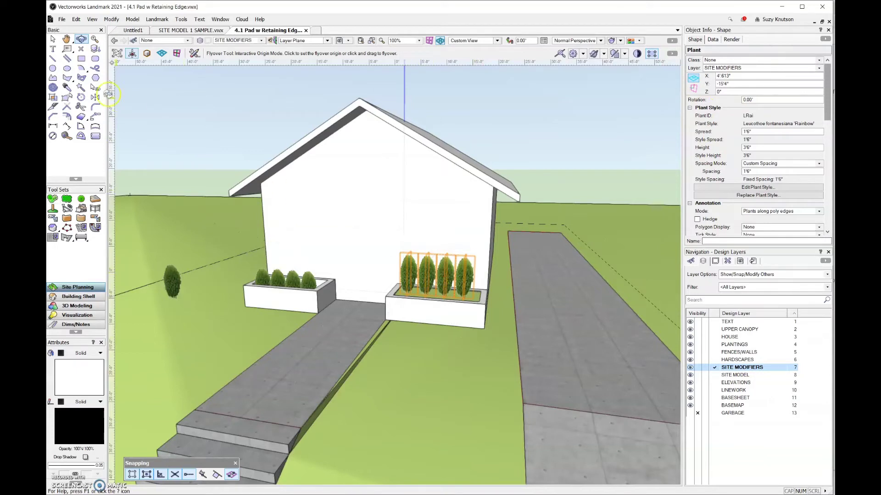
Select the loose shrub and both planter rows with Select Similar and assign them to the PLANTINGS layer.
{"action": "left_click", "coordinate": [82, 88]}
{"action": "left_click", "coordinate": [436, 275]}
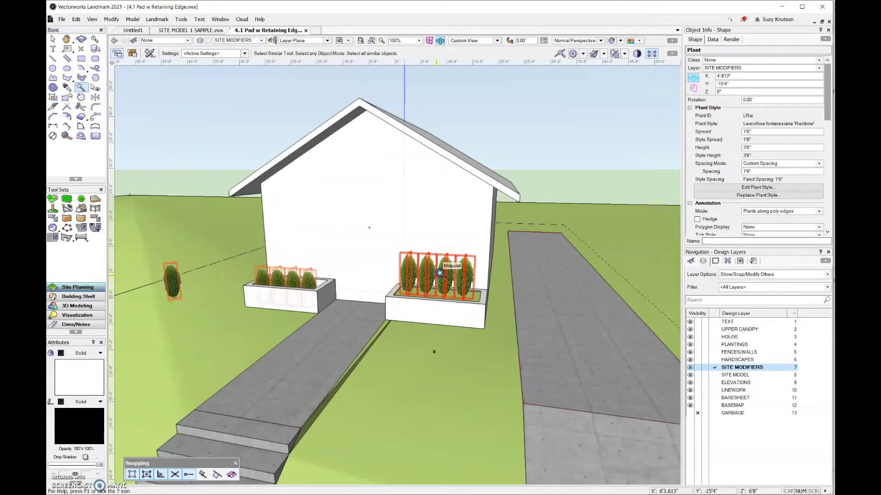
{"action": "left_click", "coordinate": [819, 68]}
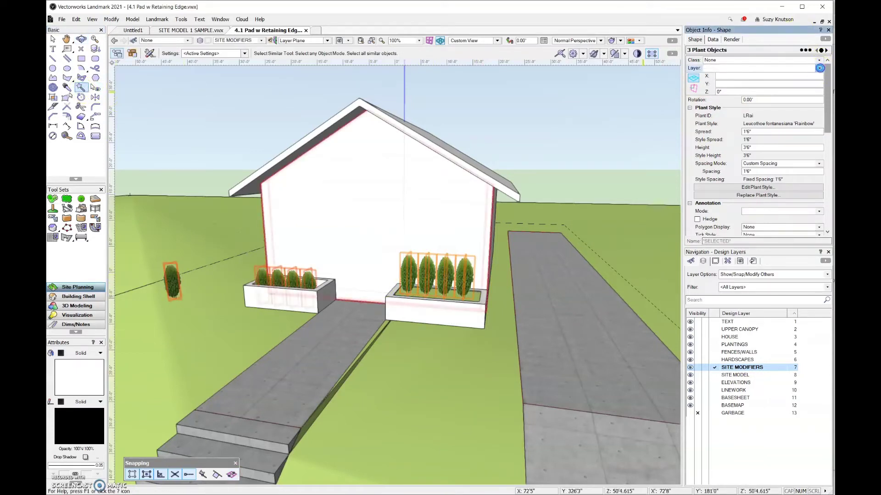
{"action": "scroll", "coordinate": [757, 124], "scroll_direction": "down", "scroll_amount": 5}
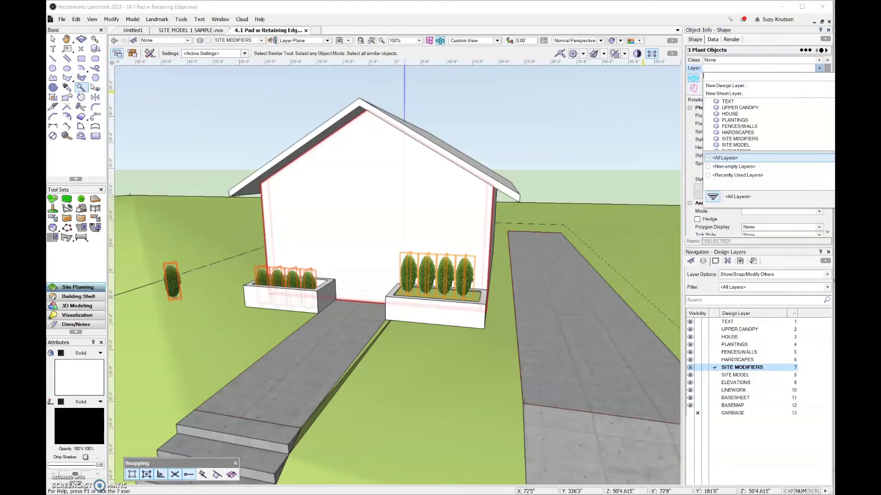
{"action": "scroll", "coordinate": [771, 112], "scroll_direction": "up", "scroll_amount": 3}
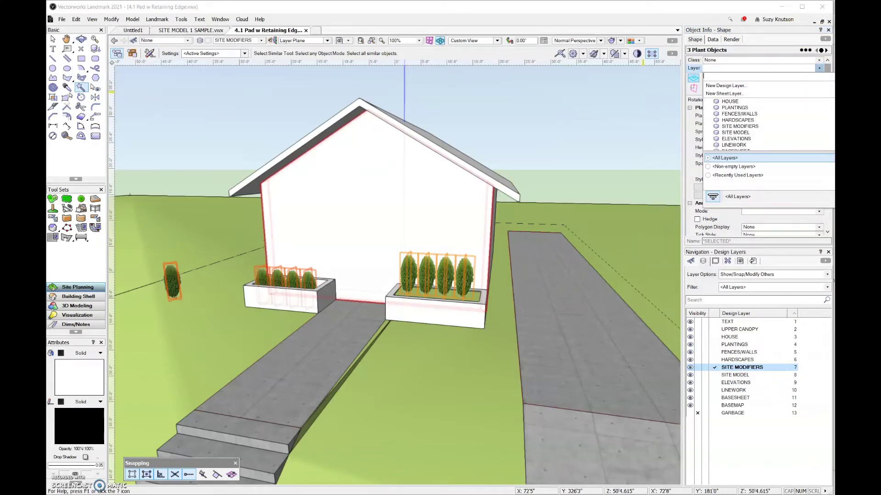
{"action": "left_click", "coordinate": [771, 112]}
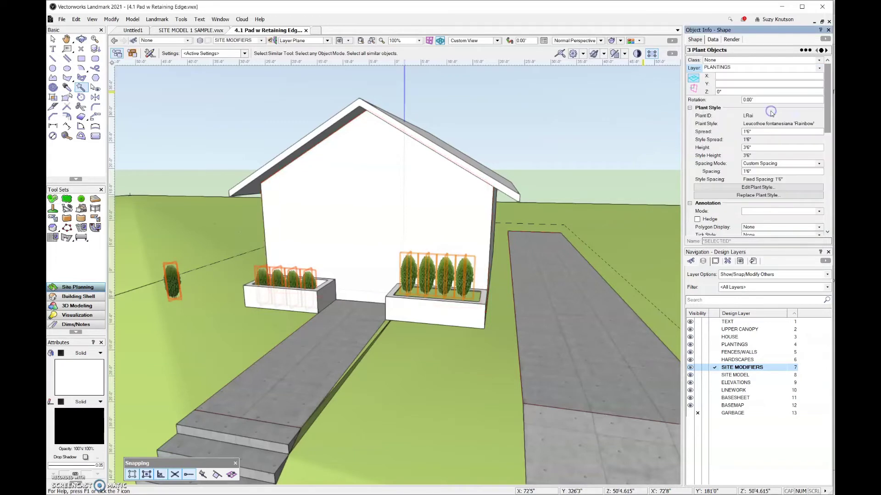
{"action": "left_click", "coordinate": [727, 153]}
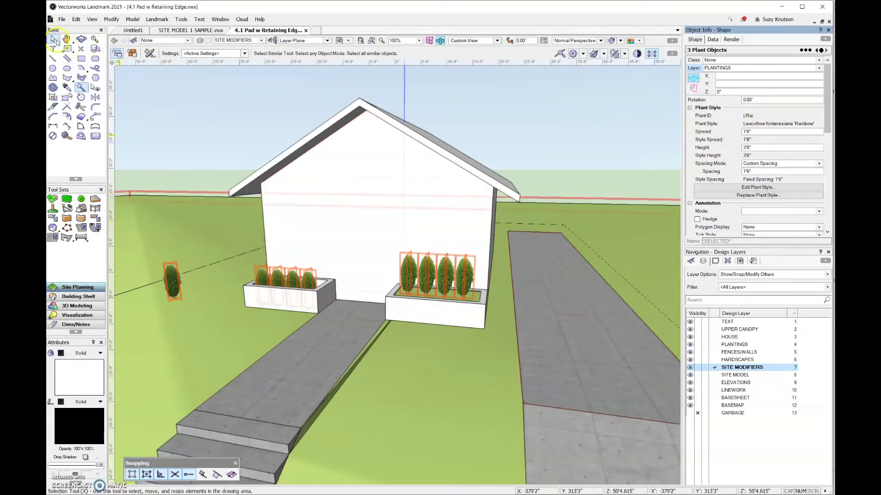
Select the right planter's wall and toggle the FENCES/WALLS layer off and back on.
{"action": "key", "text": "x"}
{"action": "left_click", "coordinate": [409, 311]}
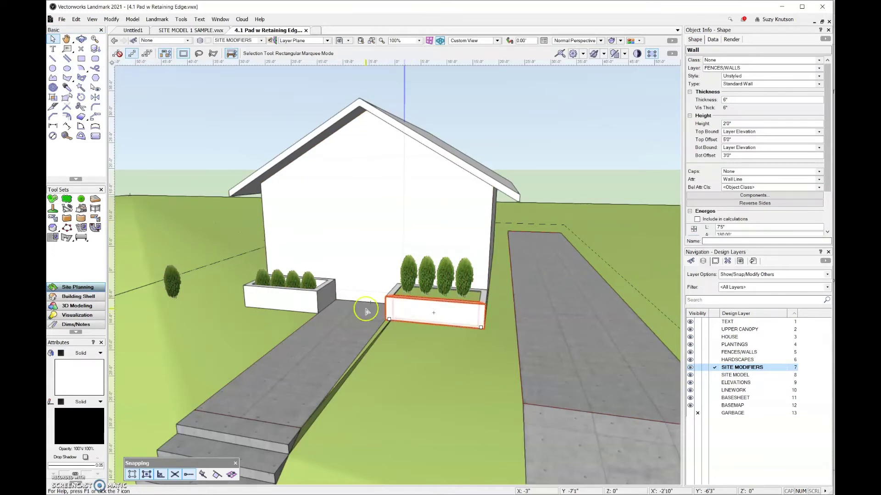
{"action": "left_click", "coordinate": [698, 353]}
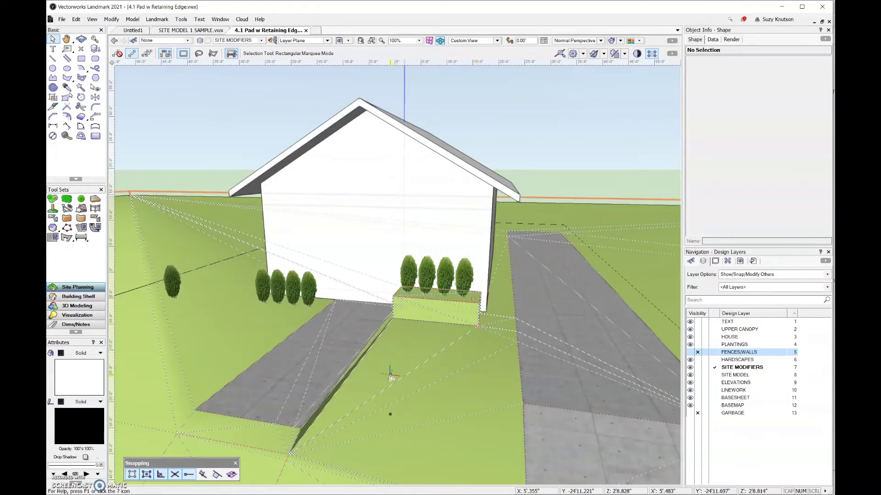
{"action": "left_click", "coordinate": [691, 354]}
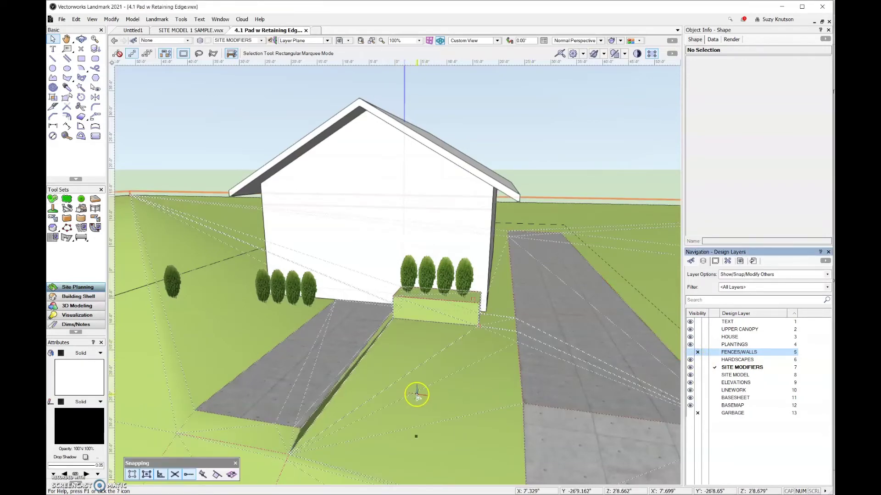
{"action": "left_click", "coordinate": [690, 354]}
Switch to the Top/Plan view and zoom out over the whole site.
{"action": "left_click", "coordinate": [459, 323]}
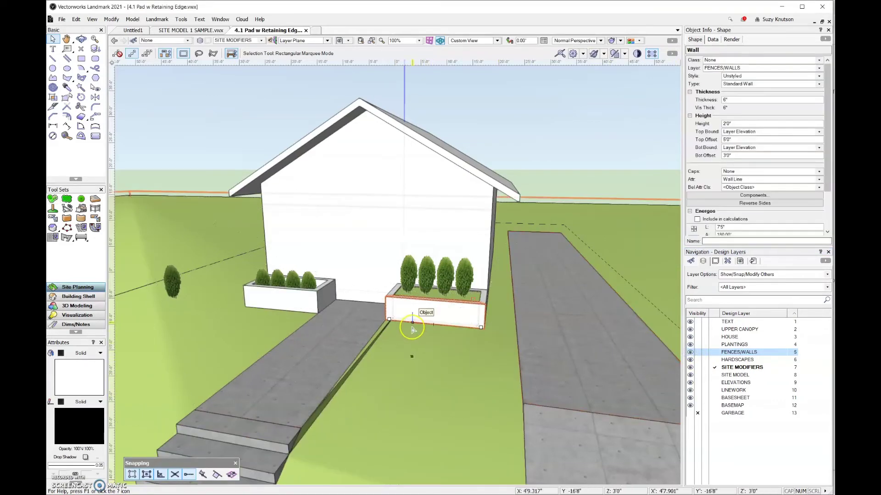
{"action": "key", "text": "ctrl+5"}
{"action": "scroll", "coordinate": [411, 326], "scroll_direction": "down", "scroll_amount": 5}
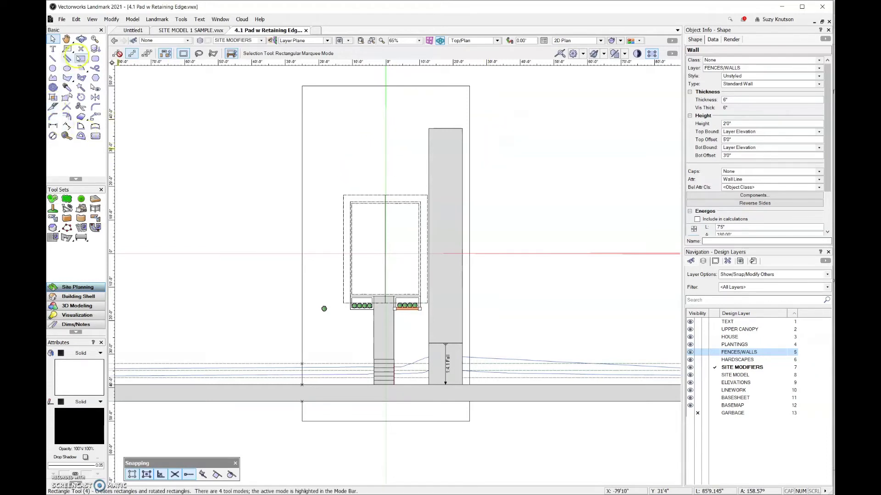
Draw a 19'2" by 7'7" rectangle in the open yard above the house.
{"action": "left_click", "coordinate": [81, 59]}
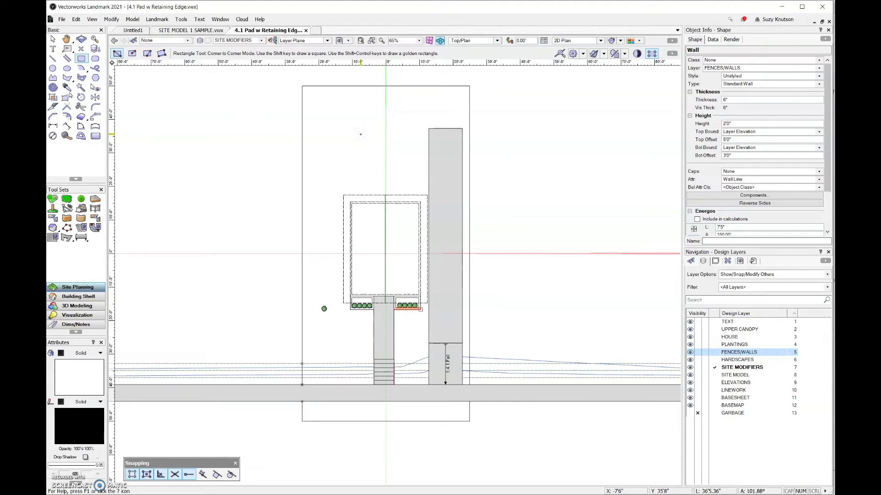
{"action": "scroll", "coordinate": [337, 133], "scroll_direction": "up", "scroll_amount": 2}
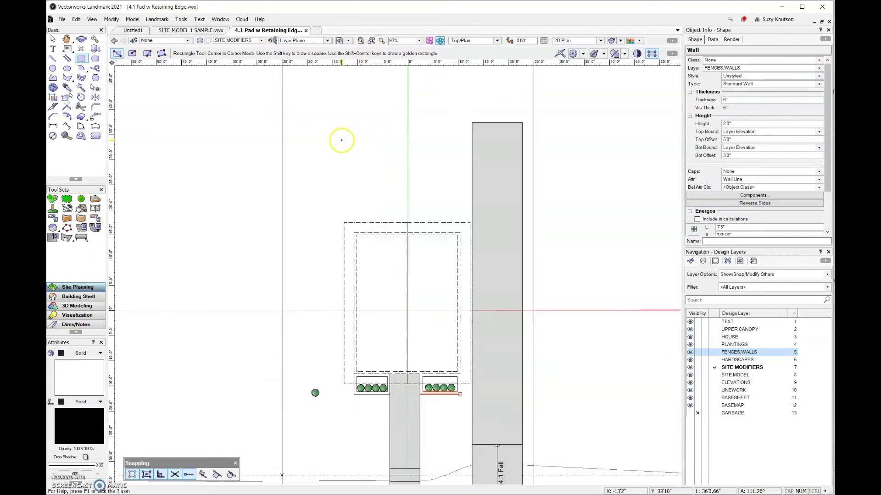
{"action": "left_click", "coordinate": [337, 126]}
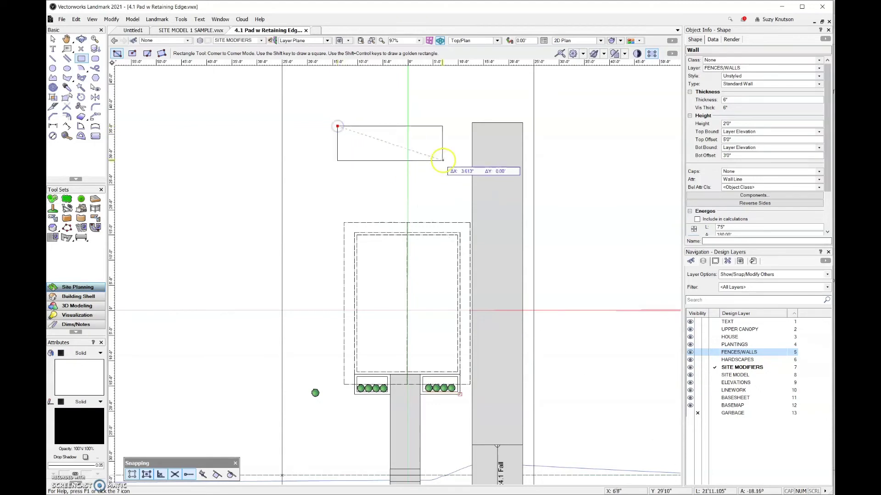
{"action": "left_click", "coordinate": [434, 164]}
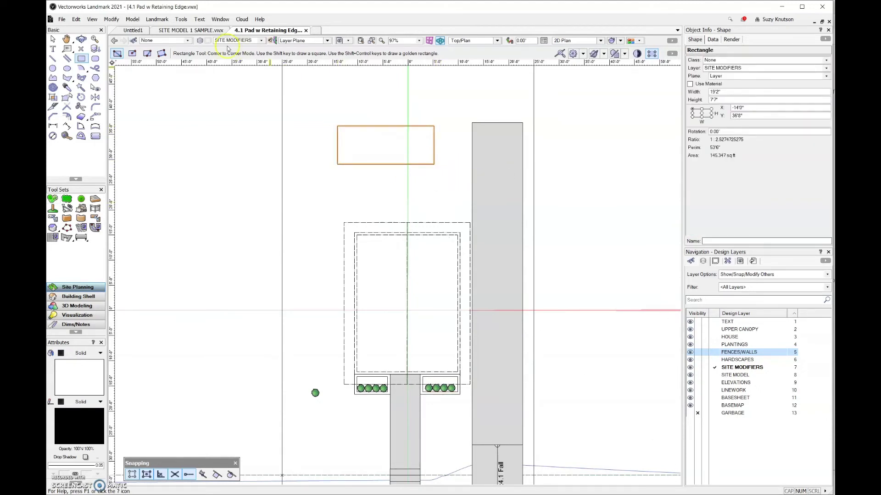
{"action": "left_click", "coordinate": [168, 23]}
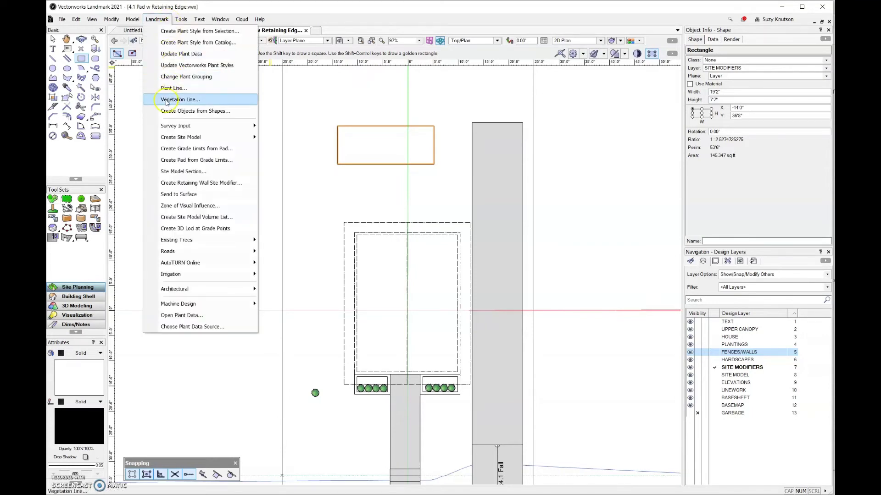
Convert the yard rectangle into a Site Modifier pad with retaining edge at 3'0" elevation.
{"action": "left_click", "coordinate": [183, 111]}
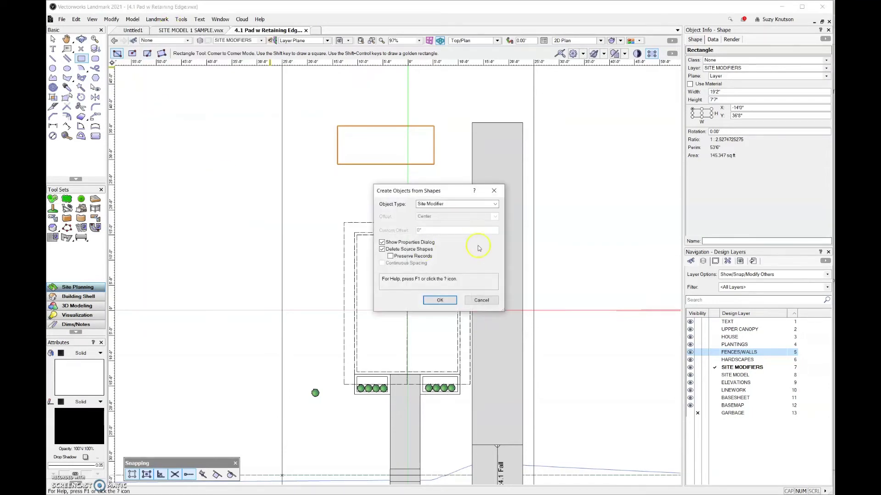
{"action": "left_click", "coordinate": [496, 206]}
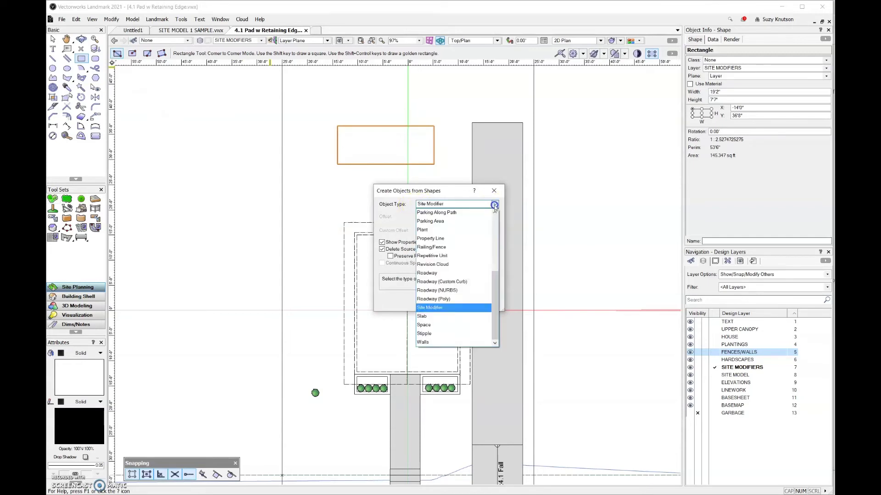
{"action": "left_click", "coordinate": [456, 305]}
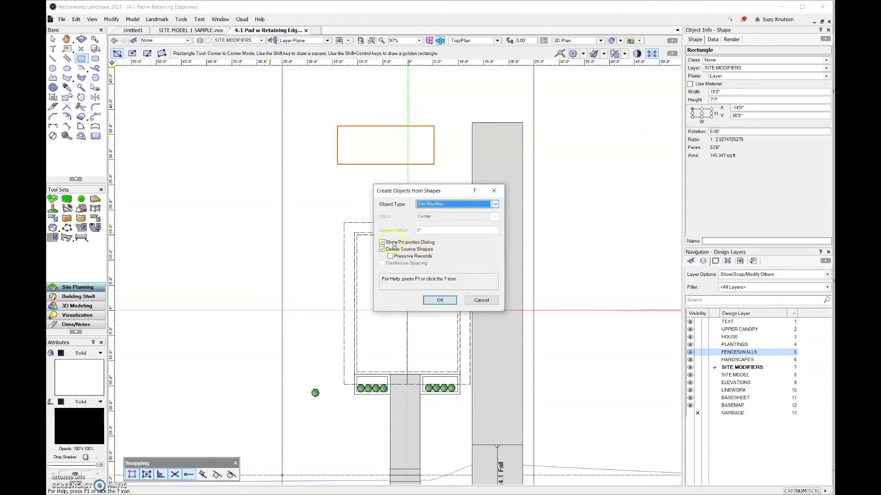
{"action": "left_click", "coordinate": [445, 300]}
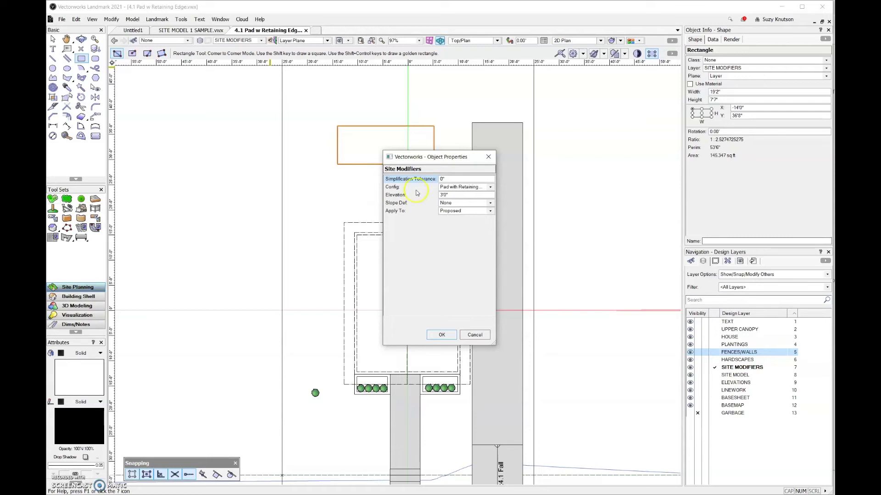
{"action": "left_click", "coordinate": [454, 198]}
{"action": "left_click", "coordinate": [457, 205]}
{"action": "left_click", "coordinate": [441, 336]}
Orbit the plan into a 3D perspective showing the whole site.
{"action": "left_click", "coordinate": [81, 39]}
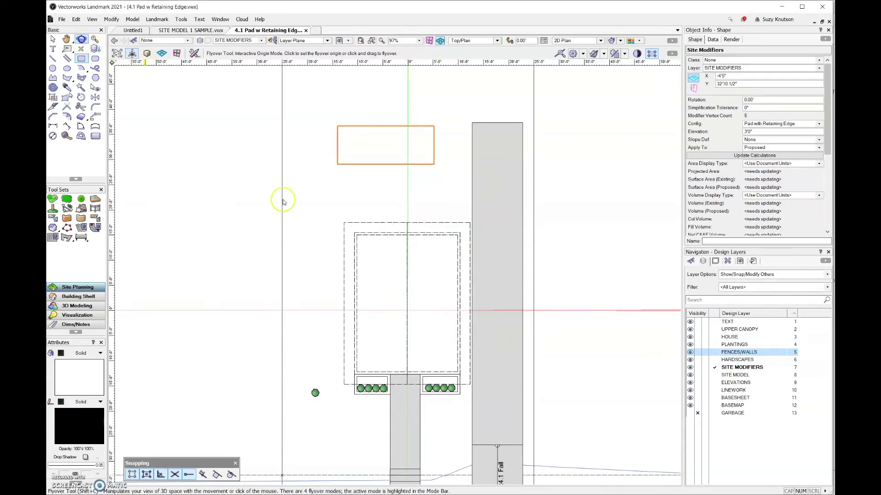
{"action": "left_click_drag", "start_coordinate": [285, 196], "coordinate": [394, 284]}
{"action": "left_click_drag", "start_coordinate": [437, 312], "coordinate": [241, 318]}
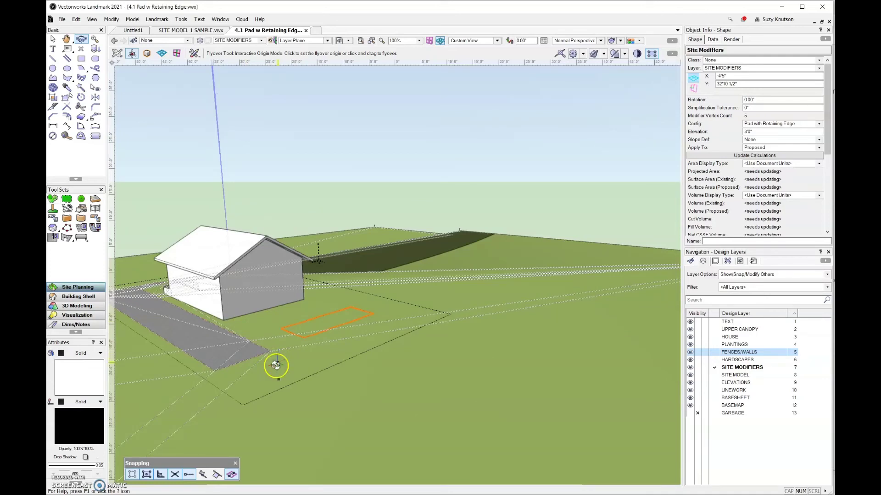
Set the yard pad's elevation to -5'0" in Object Info.
{"action": "left_click", "coordinate": [335, 327]}
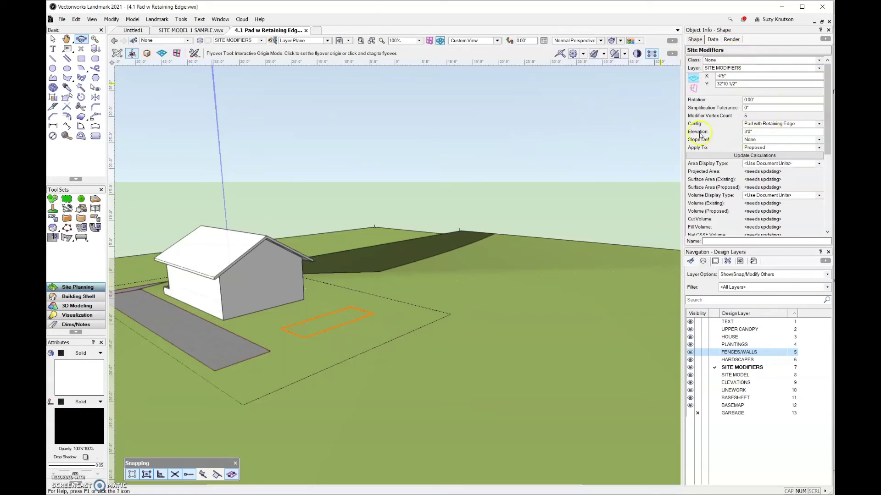
{"action": "left_click", "coordinate": [752, 132]}
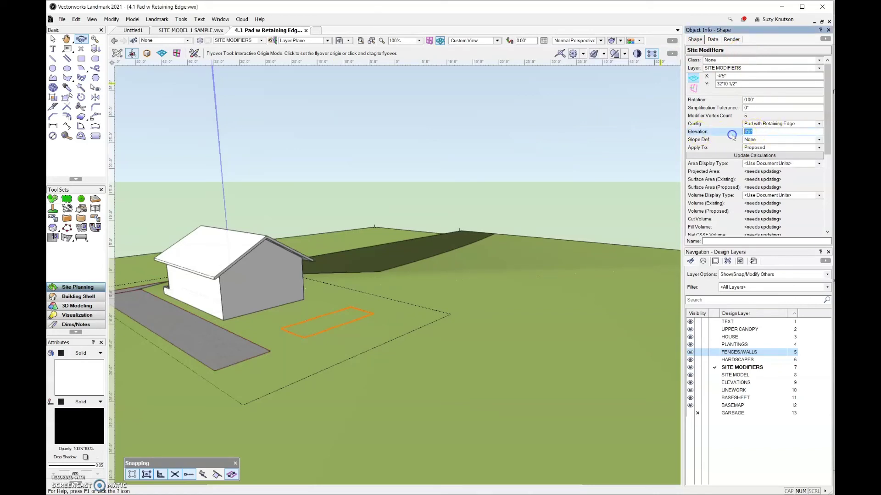
{"action": "type", "text": "-5"}
{"action": "key", "text": "Tab"}
{"action": "mouse_move", "coordinate": [344, 376]}
{"action": "left_mouse_down"}
{"action": "mouse_move", "coordinate": [301, 374]}
{"action": "mouse_move", "coordinate": [368, 385]}
{"action": "mouse_move", "coordinate": [395, 367]}
{"action": "mouse_move", "coordinate": [288, 362]}
{"action": "mouse_move", "coordinate": [315, 379]}
{"action": "mouse_move", "coordinate": [462, 365]}
{"action": "mouse_move", "coordinate": [328, 254]}
{"action": "left_mouse_up"}
{"action": "left_click", "coordinate": [53, 38]}
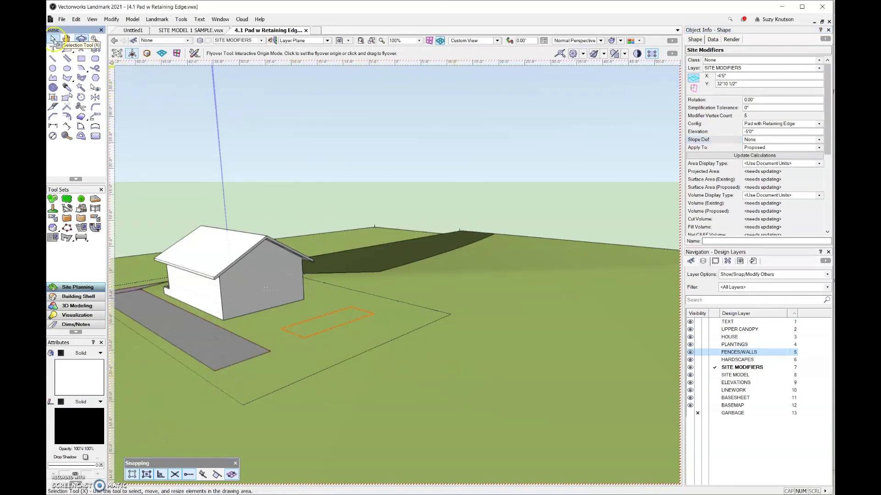
Update the site model so the pad cuts 5 feet down, then orbit to inspect the pit.
{"action": "left_click", "coordinate": [477, 334]}
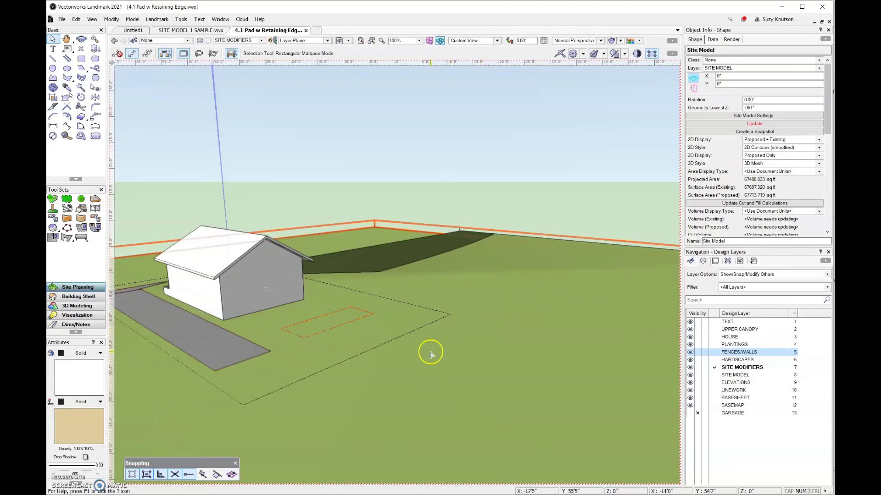
{"action": "left_click", "coordinate": [754, 123]}
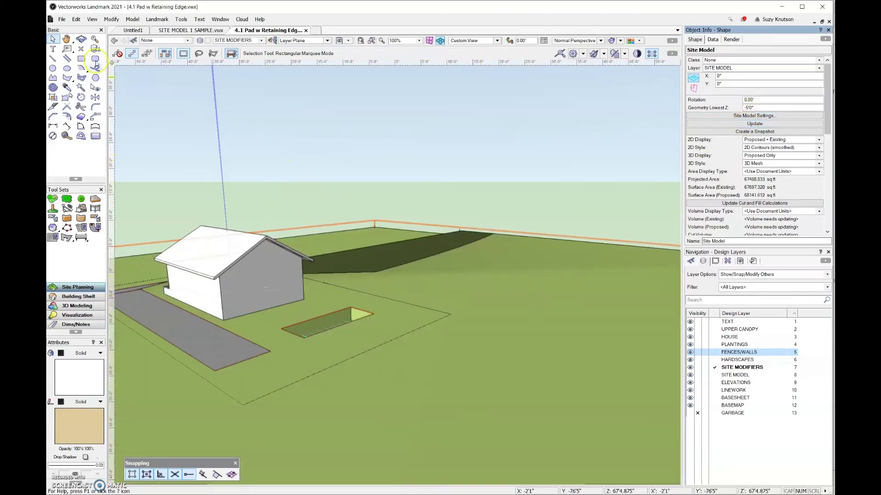
{"action": "left_click", "coordinate": [81, 39]}
{"action": "left_click_drag", "start_coordinate": [256, 308], "coordinate": [263, 368]}
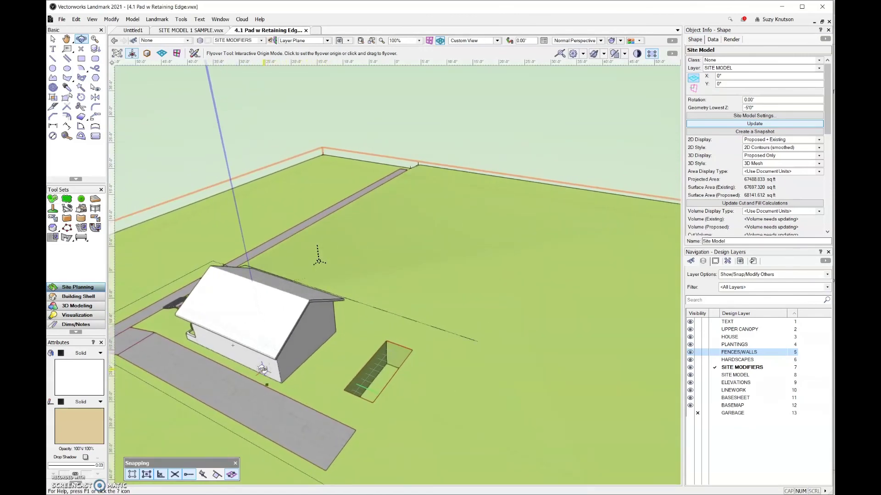